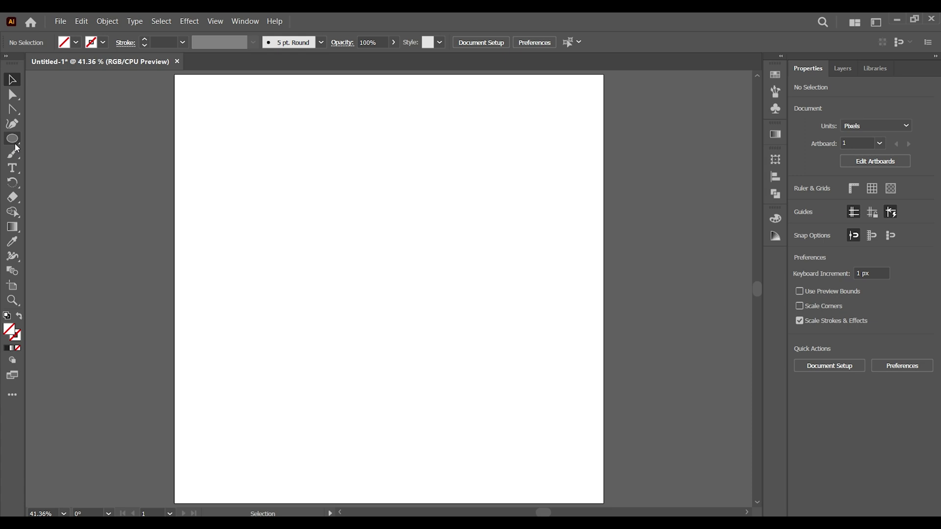
Step: Draw a vertical line about 757 px long with a black stroke in the left half of the artboard
click(63, 198)
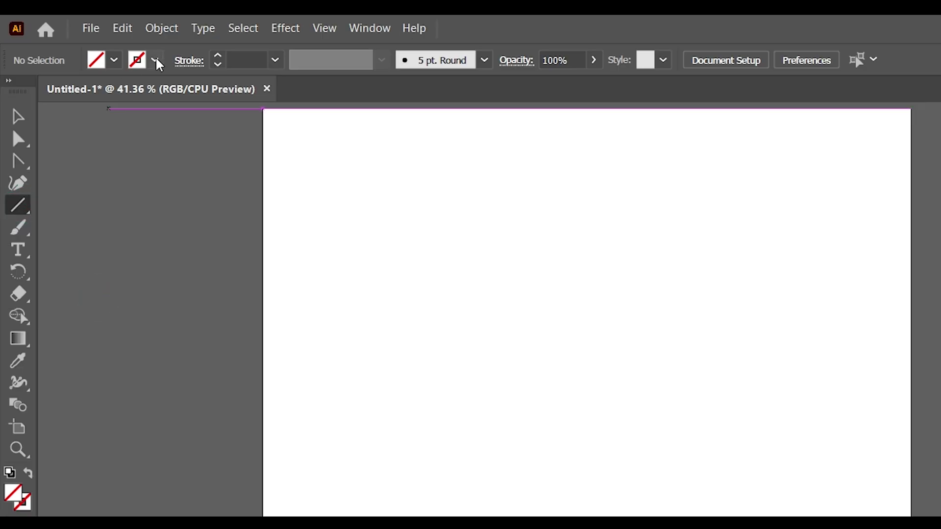
click(156, 60)
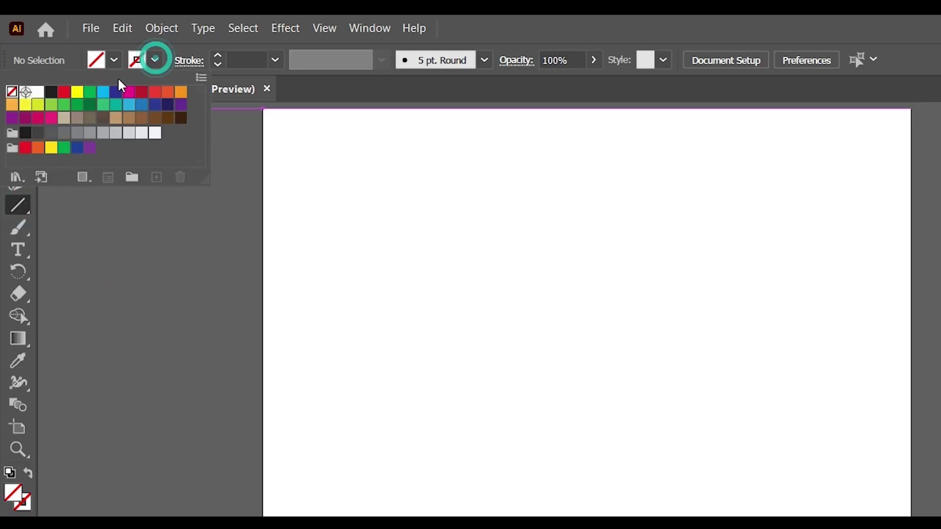
click(52, 92)
click(424, 276)
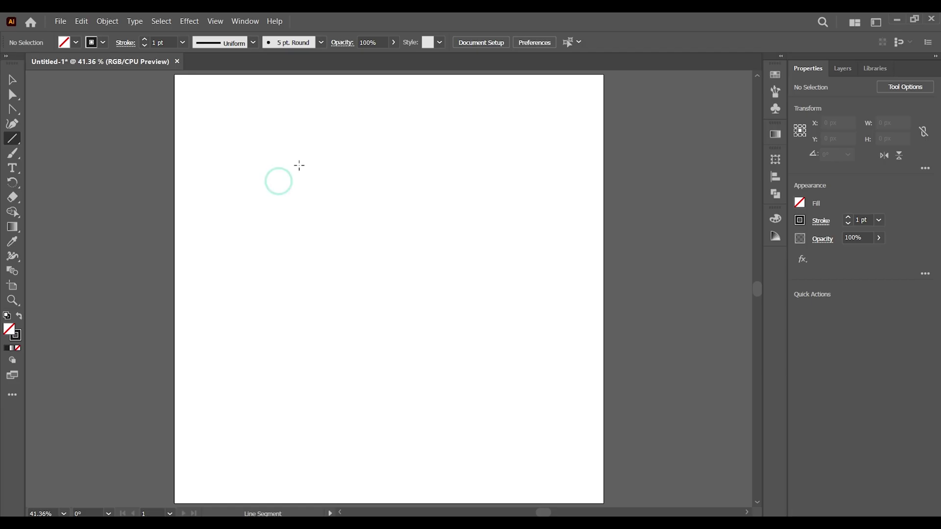
drag(452, 246, 509, 528)
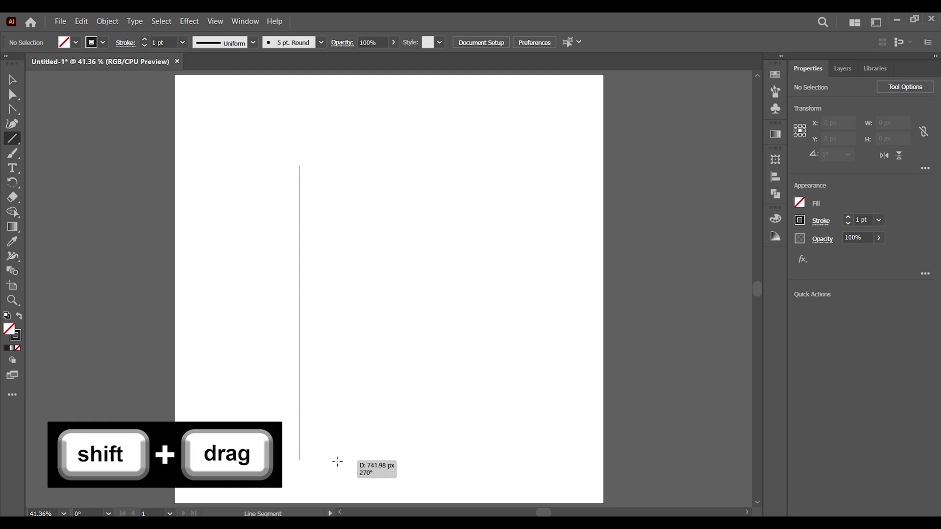
drag(337, 462, 337, 466)
Step: Duplicate the vertical line about 47 px to the right and repeat the copy until there are ten evenly spaced lines
click(13, 80)
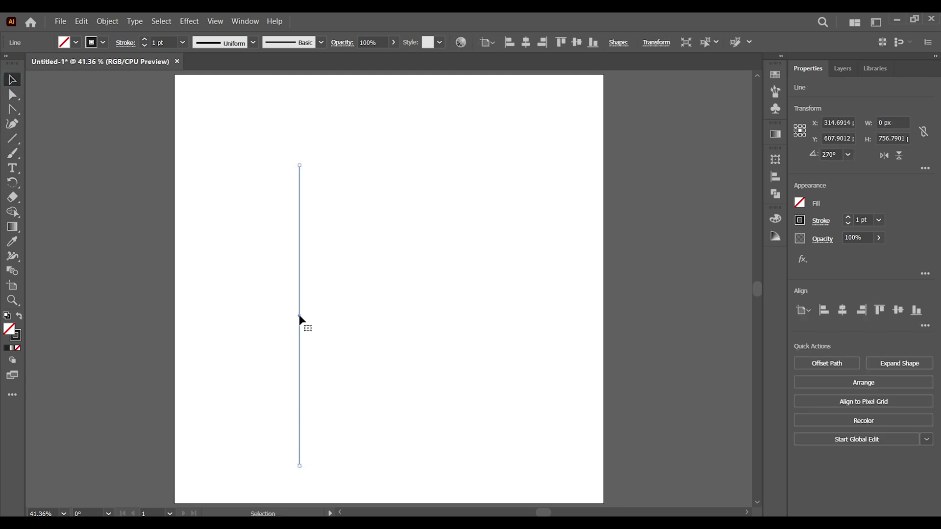
drag(299, 316, 318, 317)
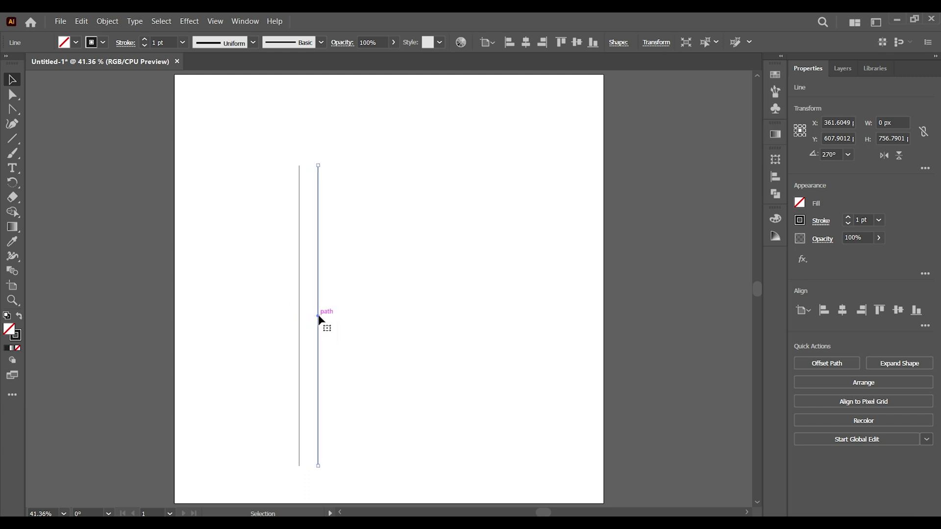
key(ctrl+d)
key(ctrl+d)
key(ctrl+d)
key(ctrl+d)
key(ctrl+d)
key(ctrl+d)
key(ctrl+d)
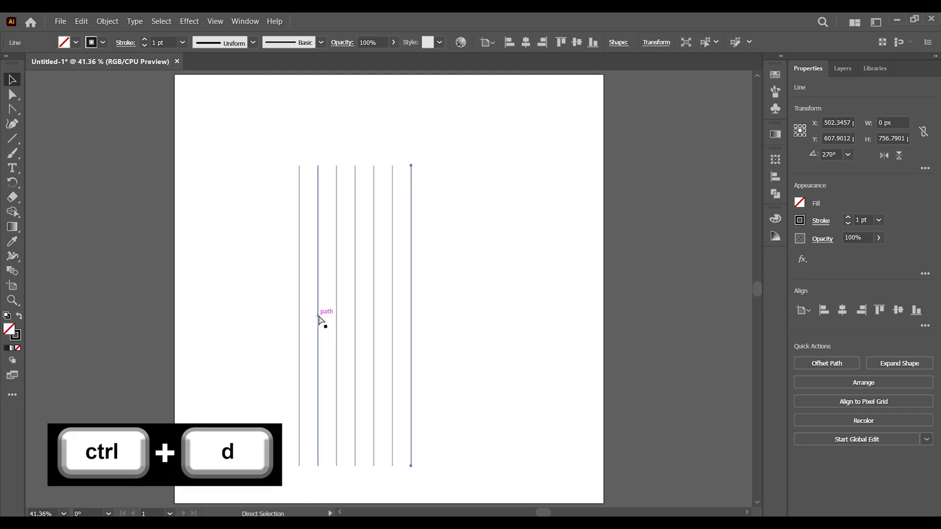
key(ctrl+d)
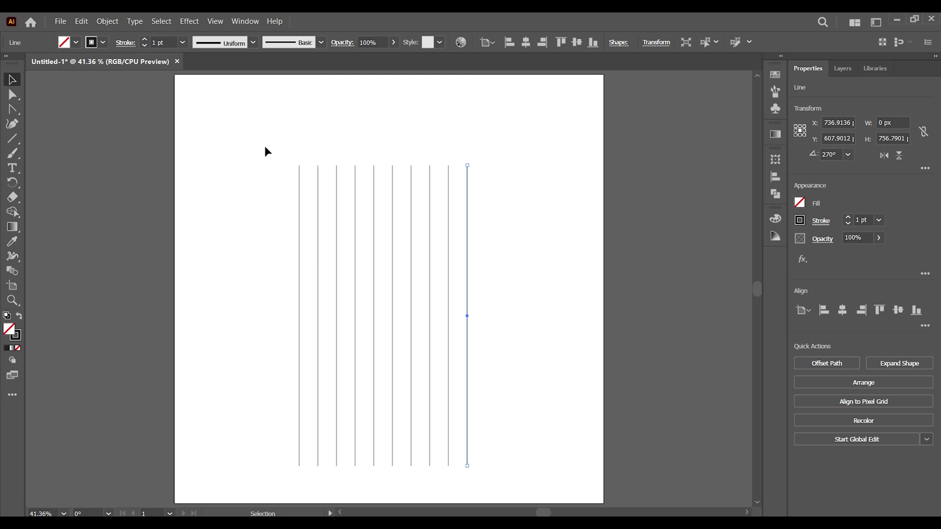
Step: Group the ten vertical lines and centre the group horizontally and vertically on the artboard
drag(260, 137, 594, 336)
right_click(425, 246)
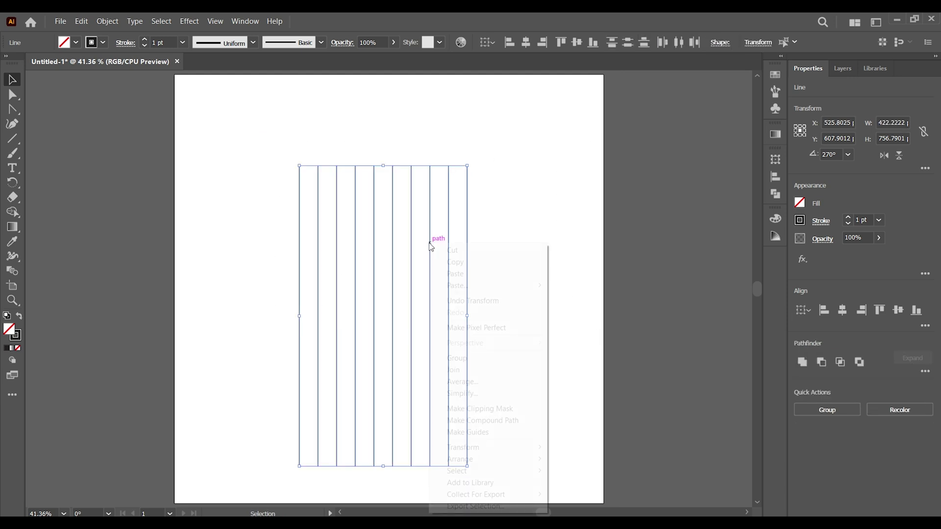
click(472, 444)
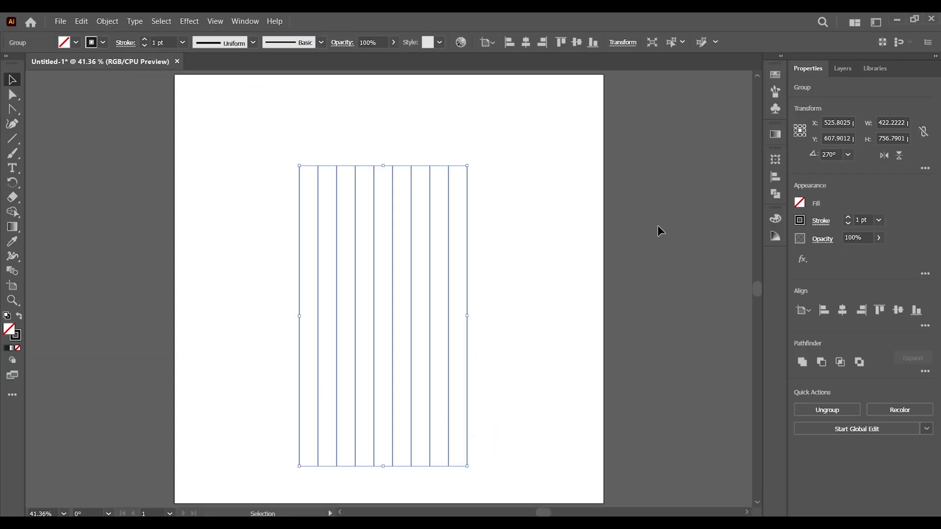
click(843, 310)
click(898, 310)
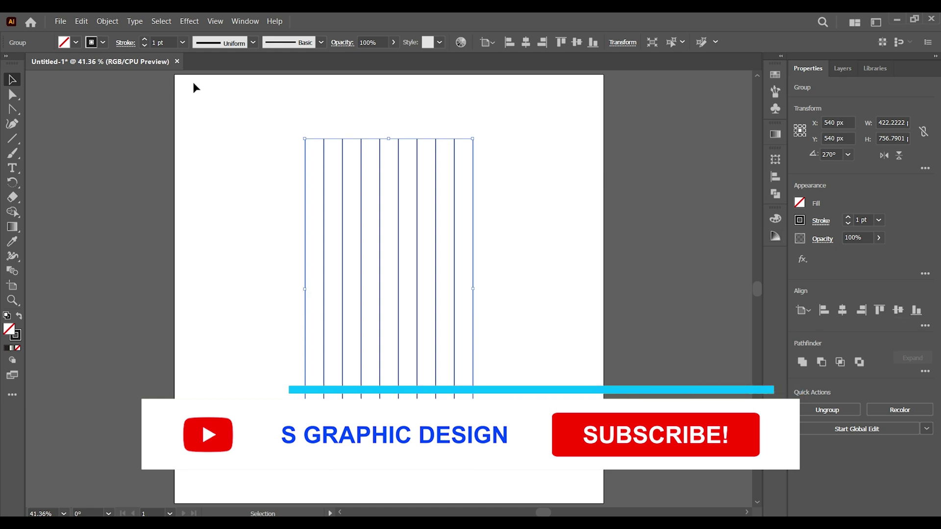
Step: Create a copy of the line group rotated by 90° to form a square grid
click(108, 22)
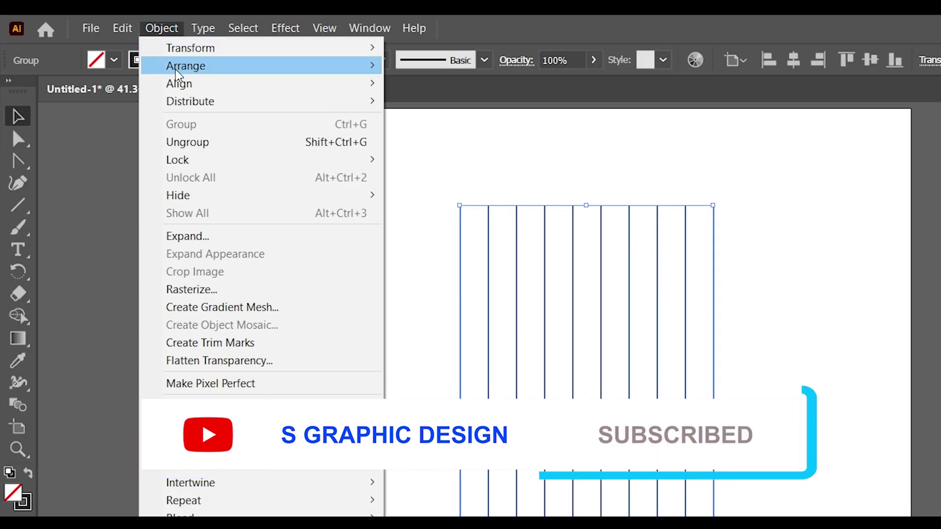
click(197, 46)
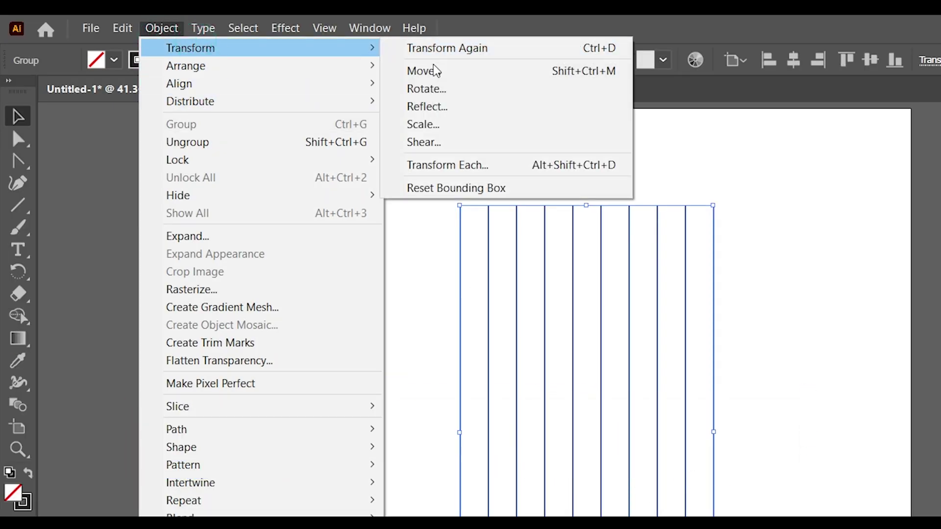
click(419, 89)
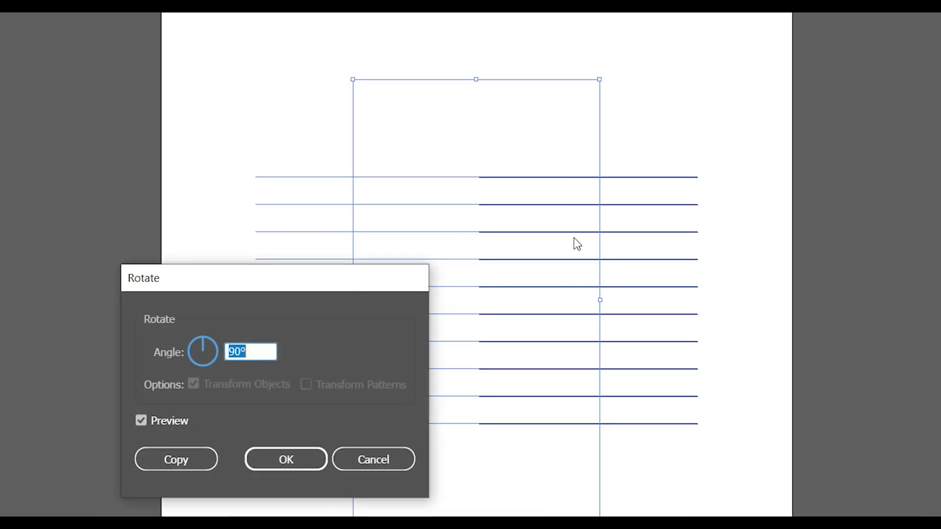
click(182, 463)
click(554, 414)
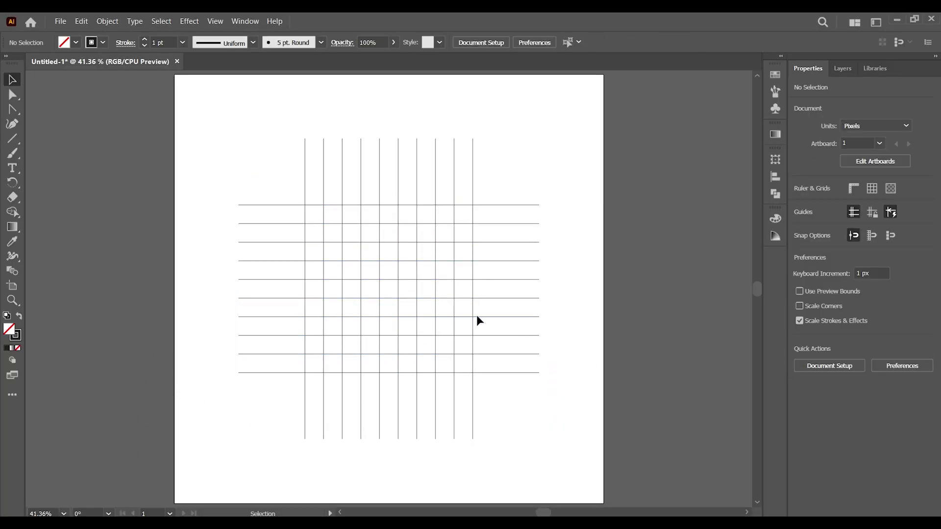
Step: Draw a circle about 421 px in diameter over the grid and centre it on the artboard
drag(12, 138, 55, 139)
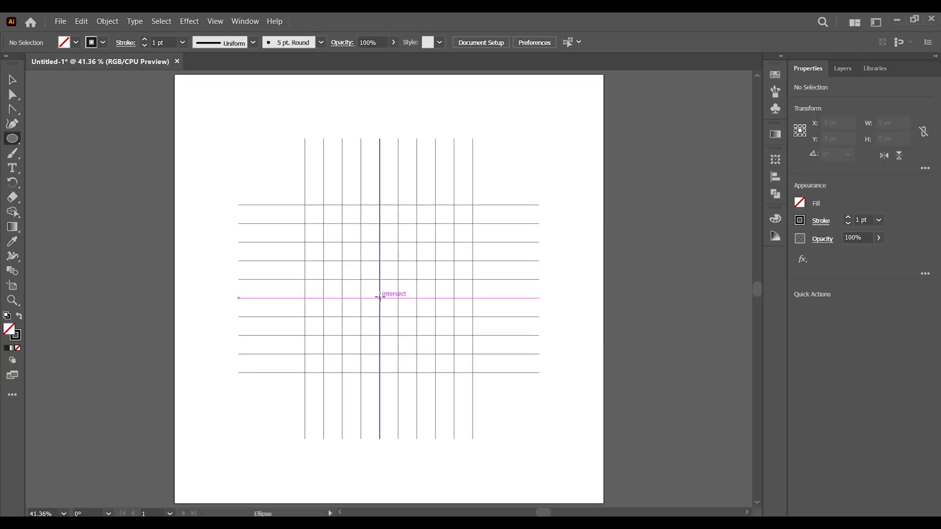
drag(380, 298, 454, 381)
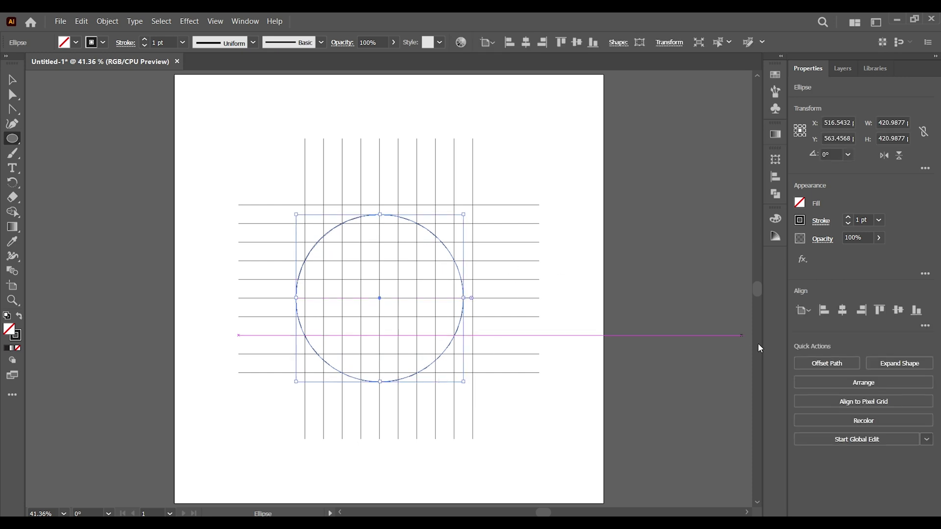
click(861, 308)
click(899, 310)
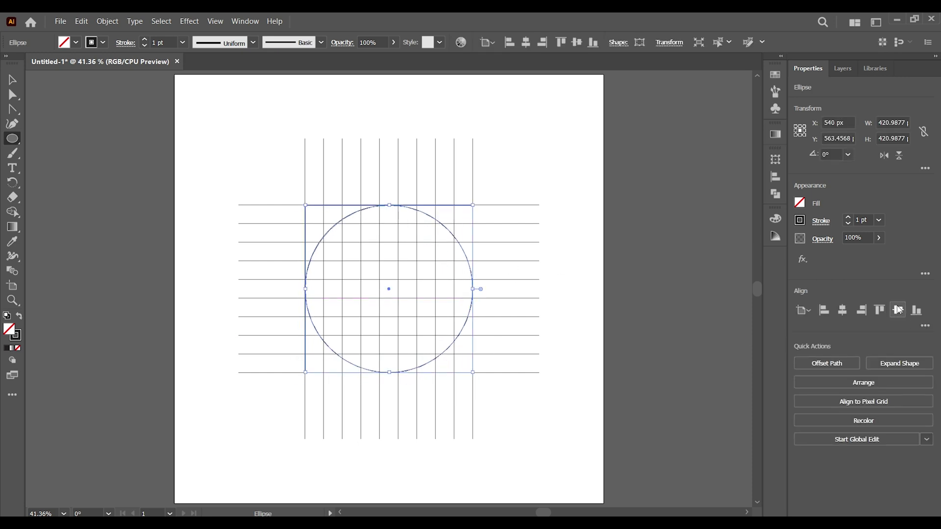
Step: Duplicate the circle in place and shrink the copy concentrically by one grid cell on every side
click(12, 80)
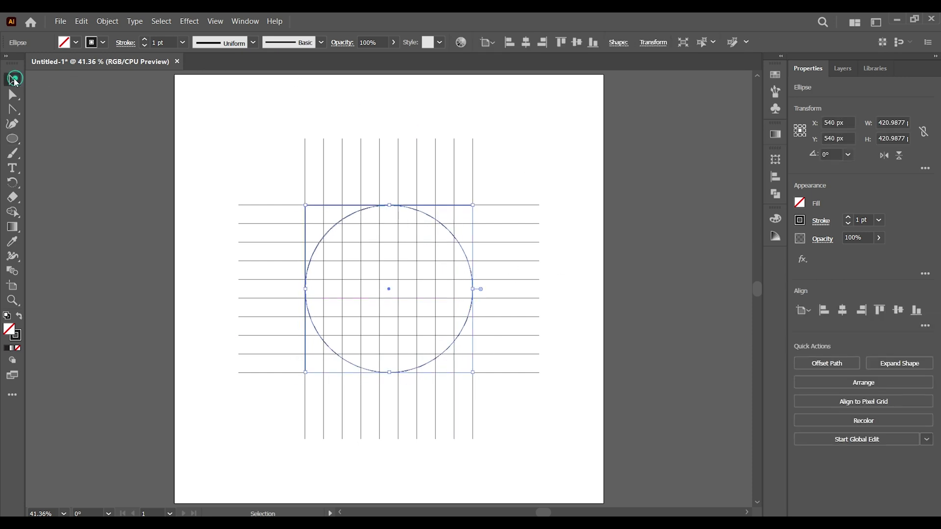
click(88, 22)
click(95, 72)
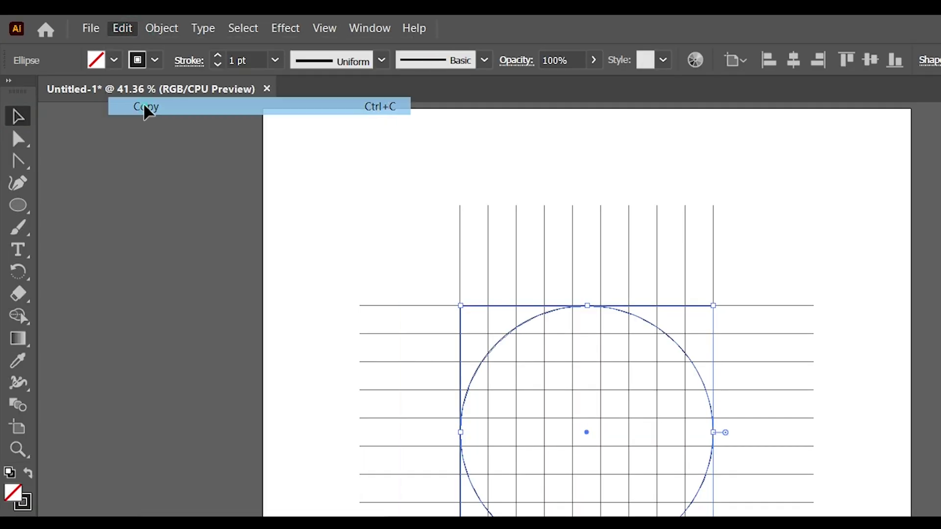
click(120, 28)
click(177, 141)
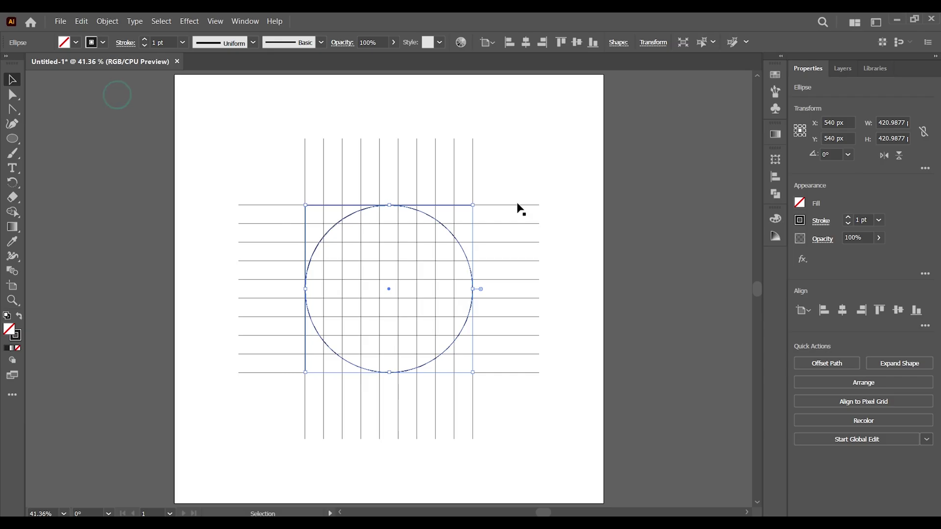
drag(473, 205, 455, 223)
click(200, 142)
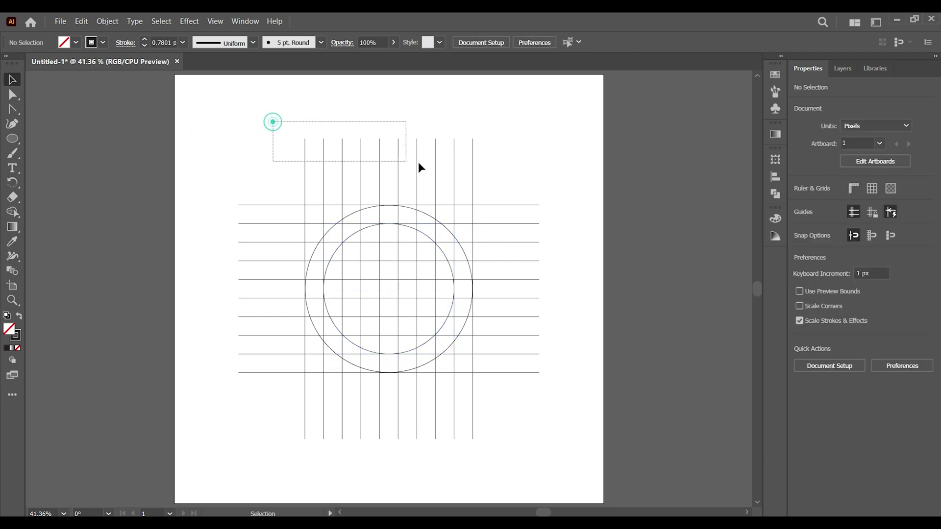
Step: Create a copy of the vertical line group rotated by 30°
drag(419, 168, 421, 167)
click(107, 21)
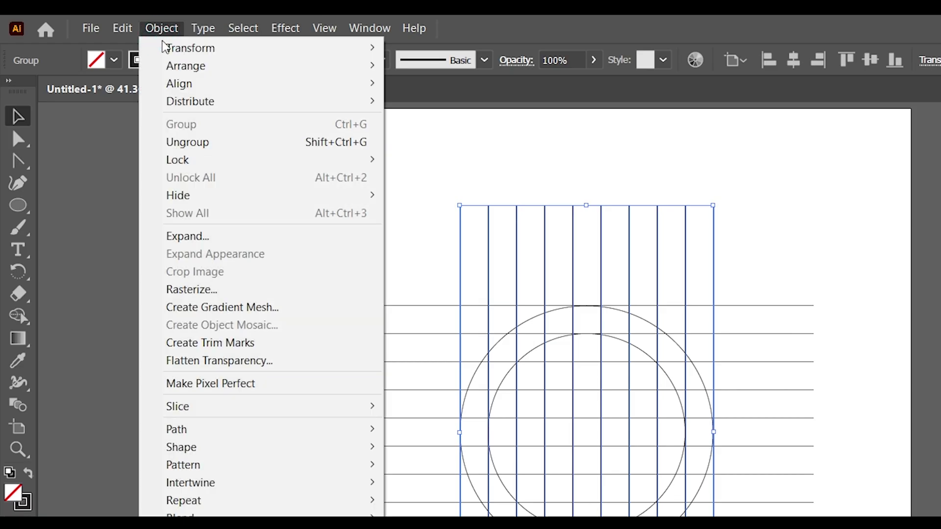
click(164, 47)
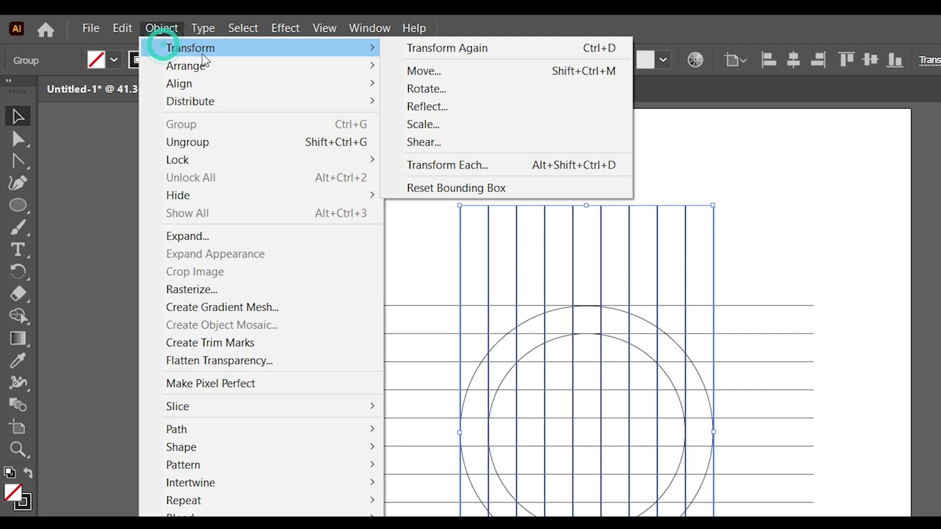
click(424, 90)
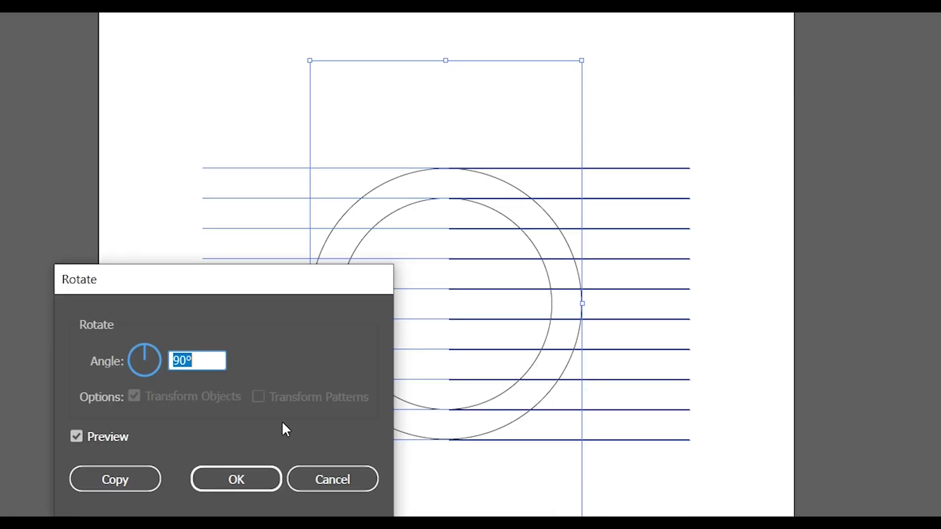
text(30)
click(115, 478)
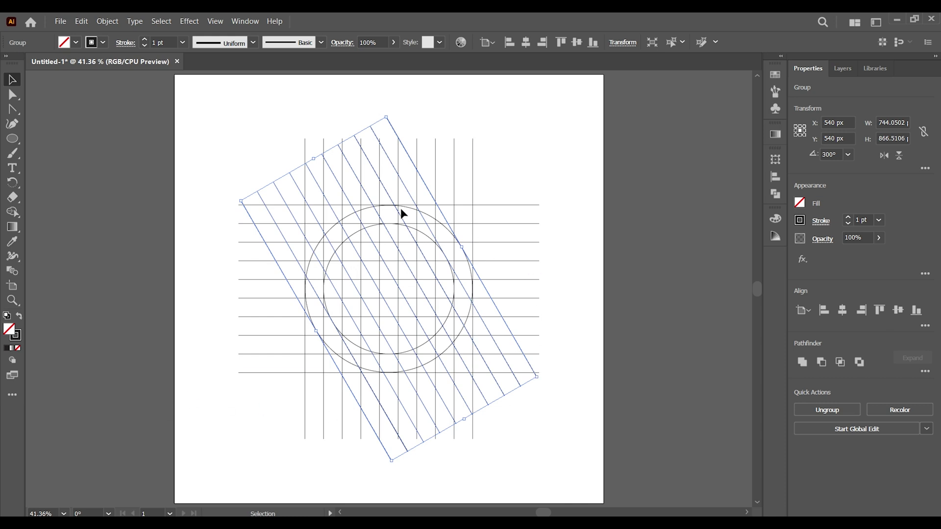
click(232, 170)
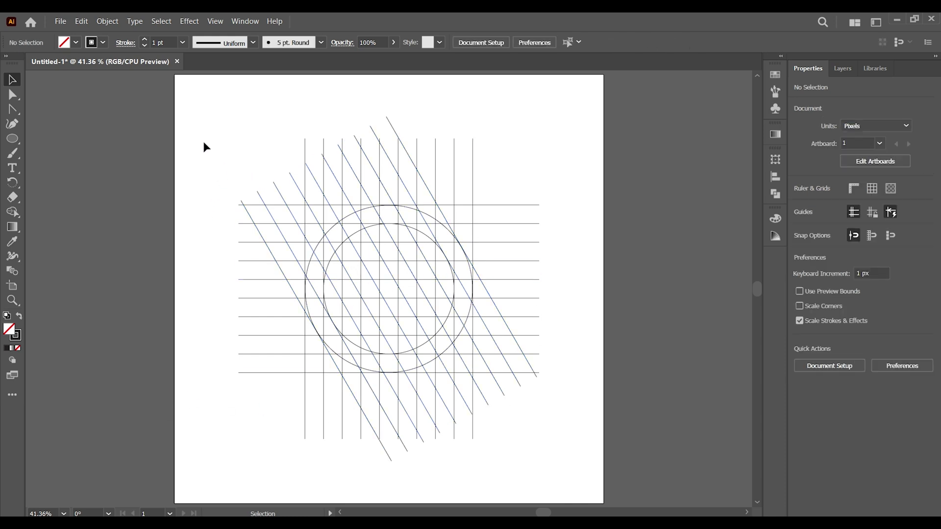
Step: Select all artwork and use Shape Builder with black fill and no stroke to merge the fourth grid column inside the outer circle into one bar
drag(203, 143, 569, 458)
click(12, 298)
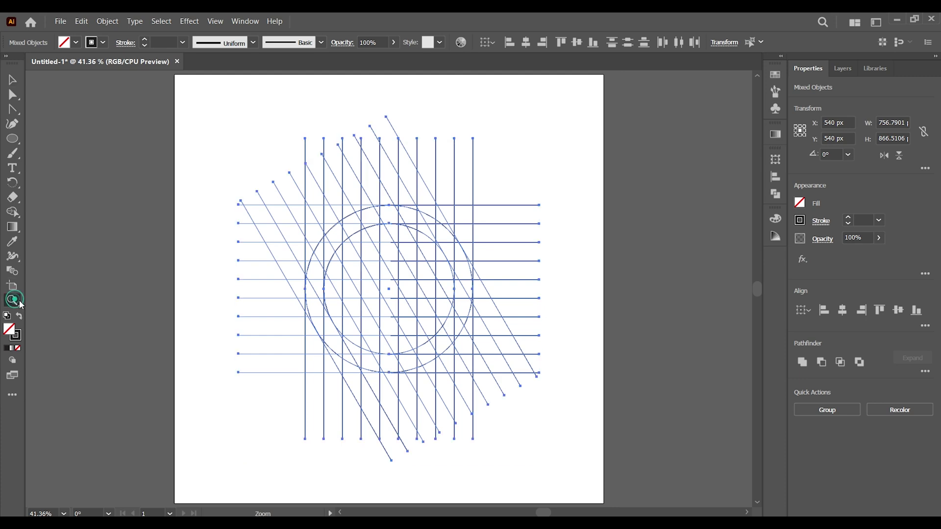
click(390, 287)
click(373, 294)
click(431, 280)
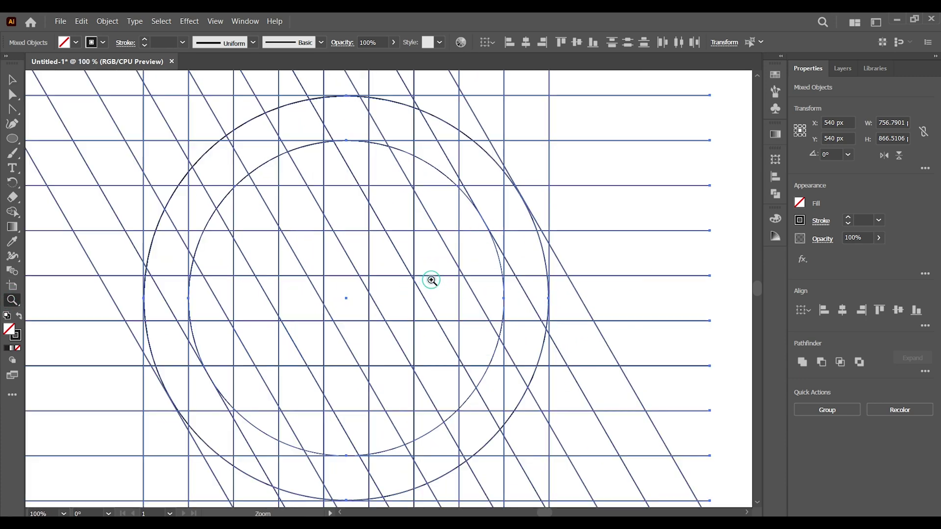
click(13, 80)
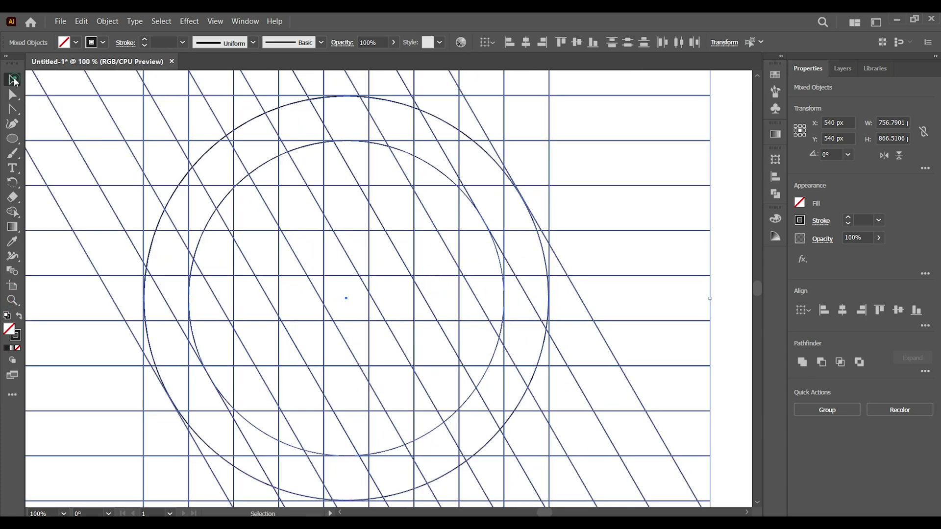
click(16, 214)
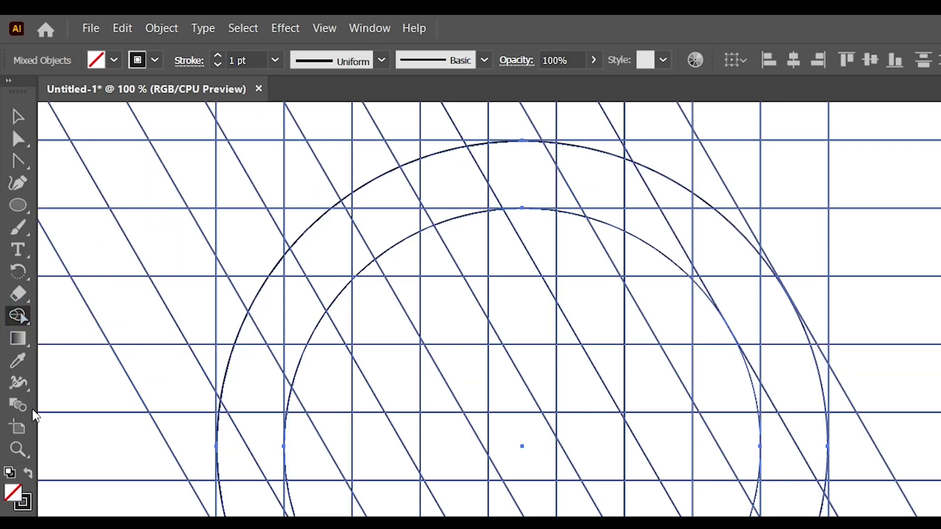
click(25, 475)
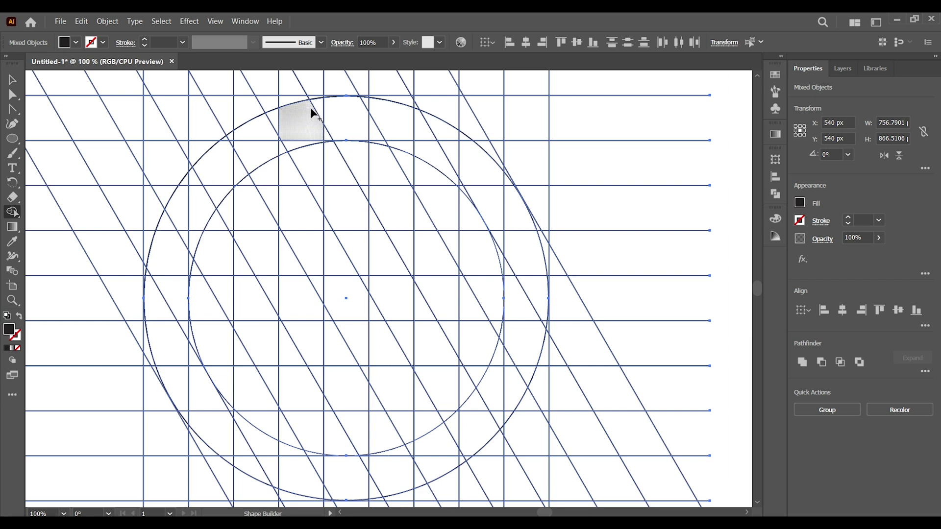
mouse_move(317, 112)
mouse_down()
mouse_move(304, 217)
mouse_move(306, 478)
mouse_up()
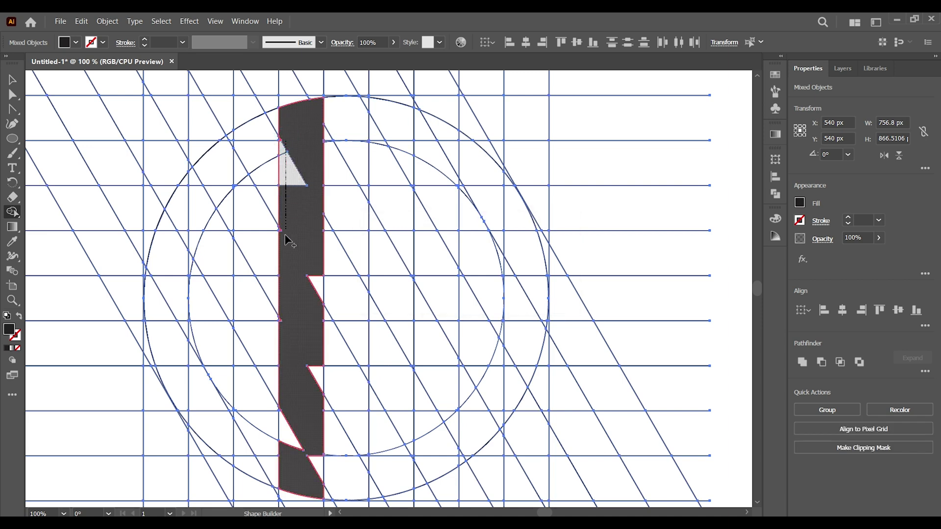
drag(319, 257, 313, 345)
drag(313, 346, 313, 379)
mouse_move(295, 411)
mouse_down()
mouse_move(289, 444)
mouse_move(316, 473)
mouse_up()
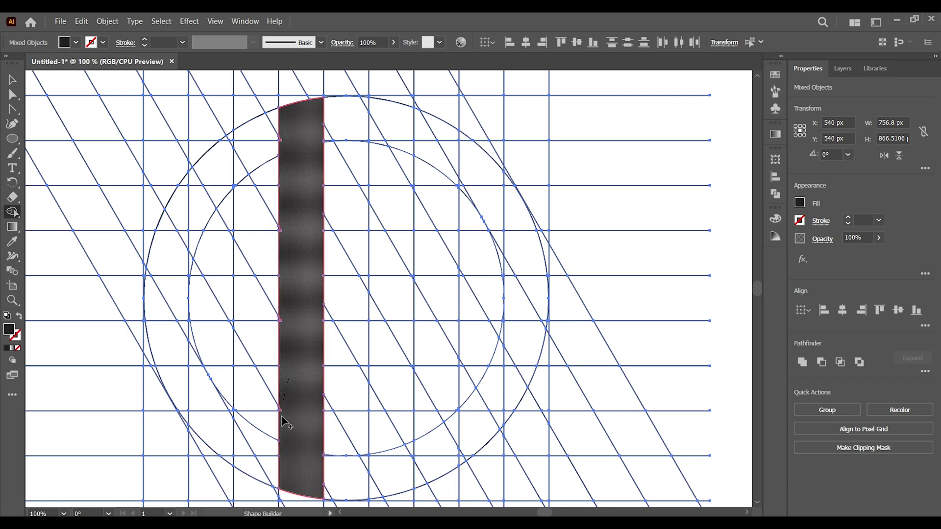
click(288, 214)
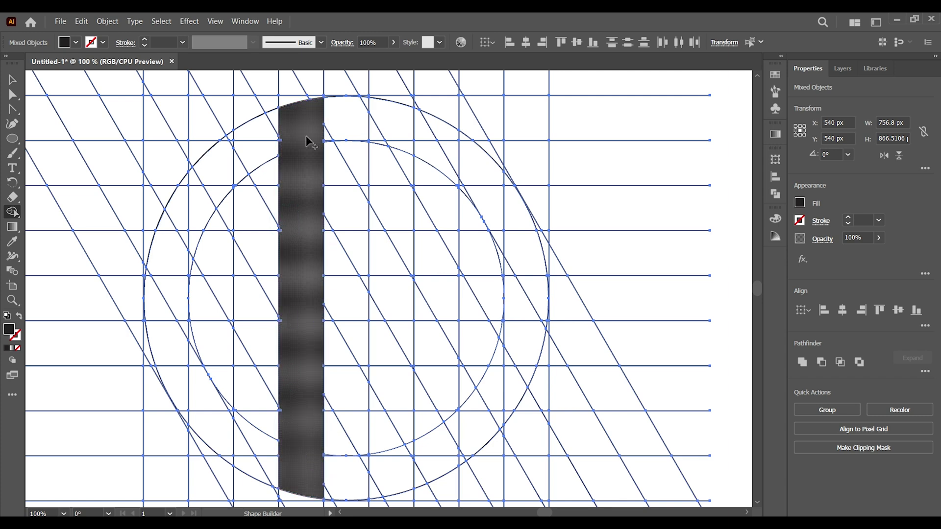
Step: Merge the ring regions between the two circles from the bar's upper end round to the second grid column's lower end, filling the gaps
mouse_move(299, 125)
mouse_down()
mouse_move(215, 165)
mouse_move(183, 209)
mouse_move(163, 272)
mouse_move(169, 367)
mouse_move(208, 434)
mouse_up()
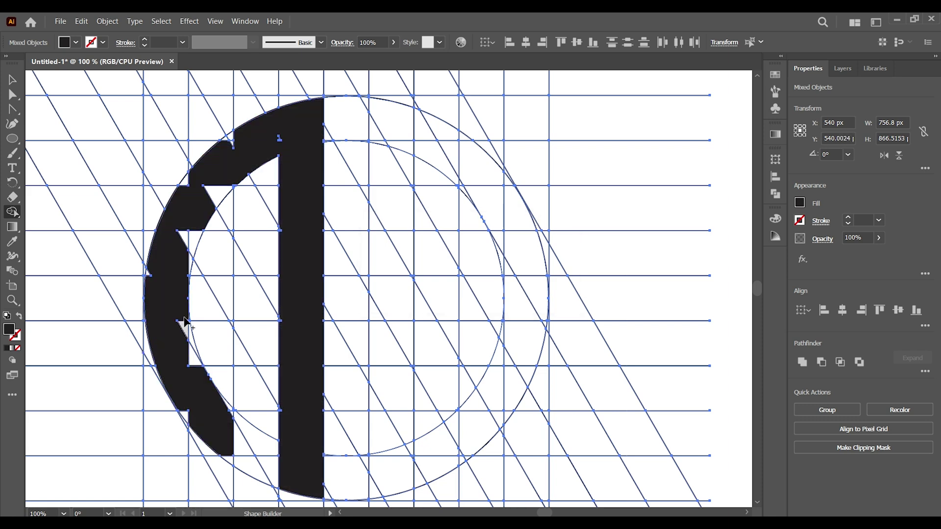
click(190, 341)
click(186, 417)
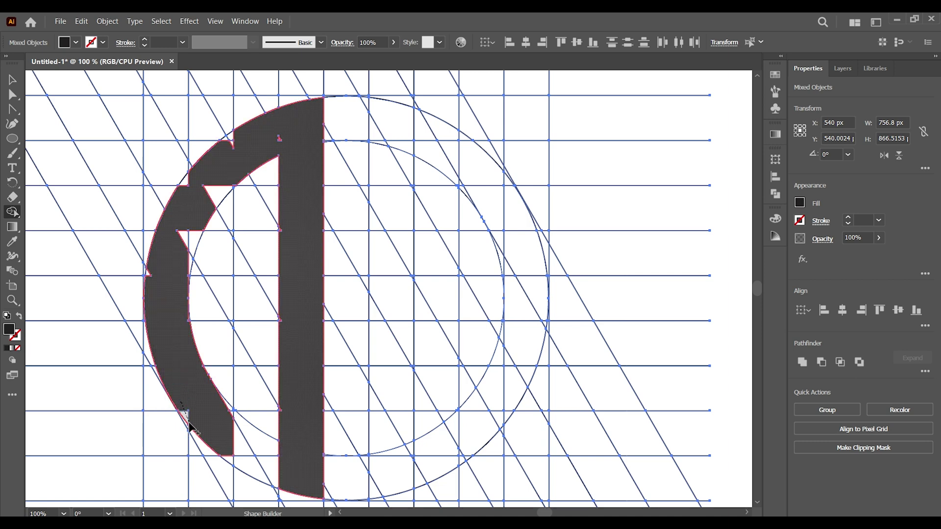
drag(201, 384, 233, 416)
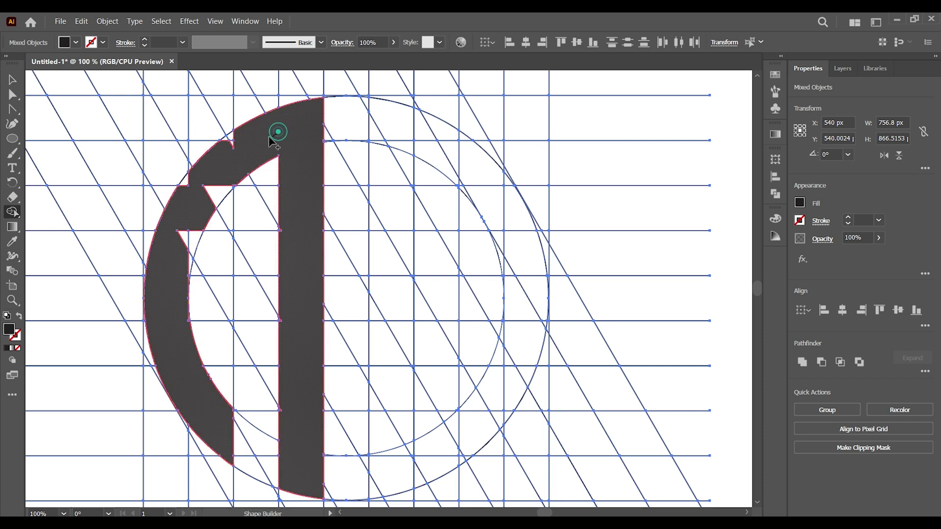
mouse_move(226, 147)
mouse_down()
mouse_move(210, 181)
mouse_move(188, 181)
mouse_up()
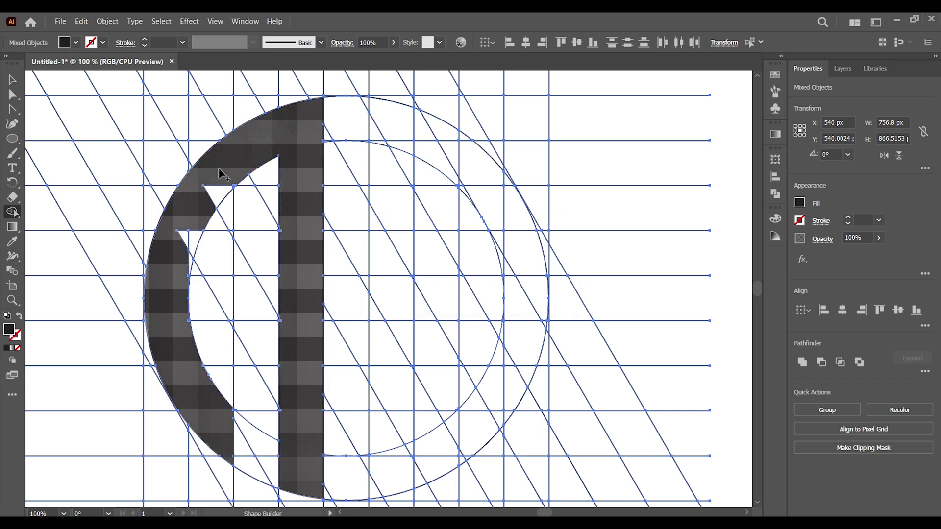
drag(186, 265, 187, 260)
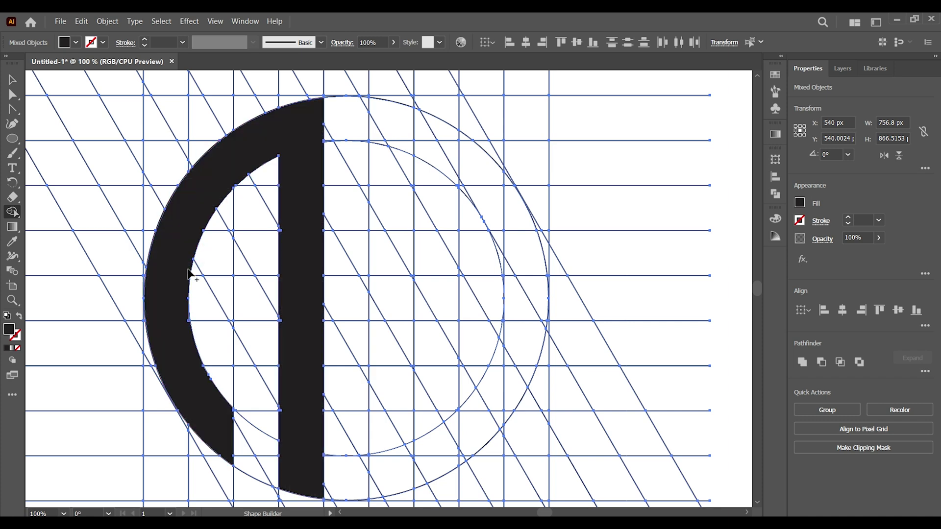
mouse_move(181, 315)
mouse_down()
mouse_move(201, 314)
mouse_move(192, 328)
mouse_up()
key(ctrl+z)
key(ctrl+z)
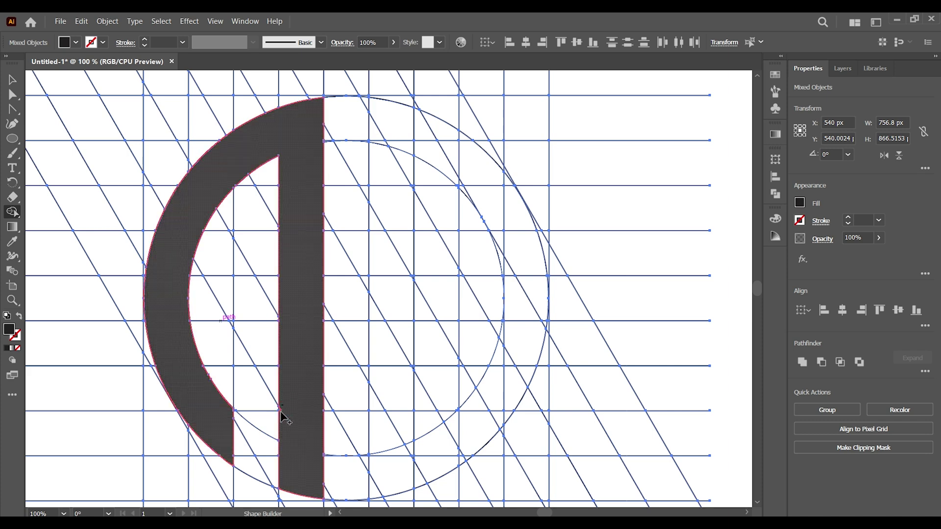
Step: Merge the fifth grid row between the left arc and the vertical bar into a crossbar, including the slivers at the inner circle
mouse_move(160, 304)
mouse_down()
mouse_move(224, 309)
mouse_move(244, 325)
mouse_up()
drag(187, 317, 231, 321)
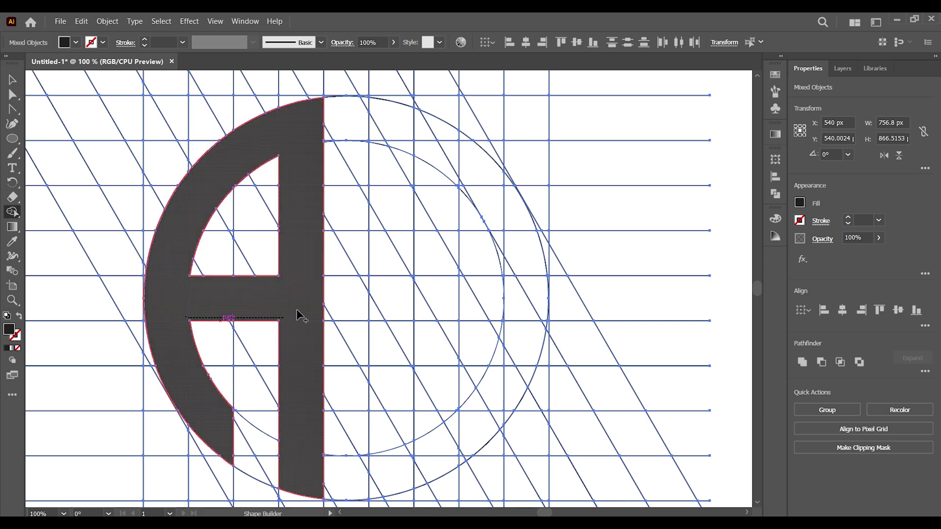
drag(298, 316, 297, 316)
drag(189, 280, 282, 281)
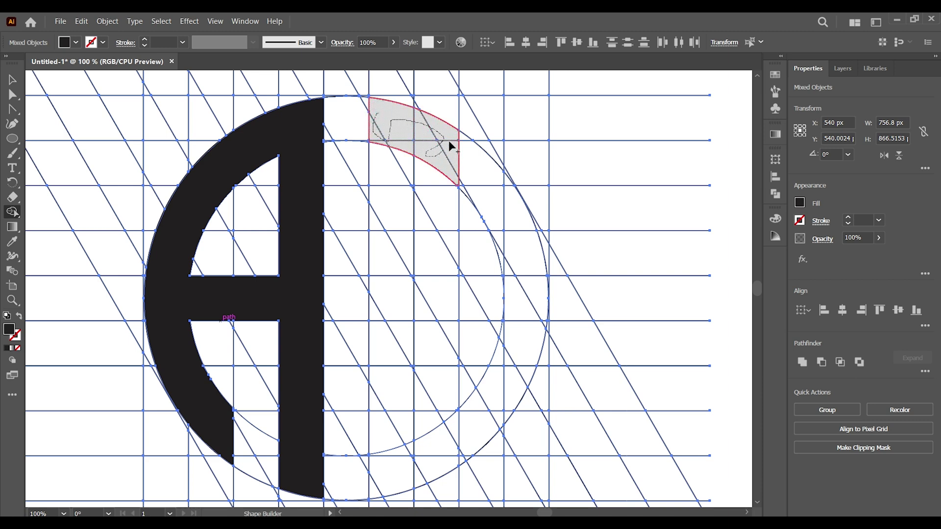
Step: Merge the right-hand ring regions into one arc, starting one column right of the bar and ending at the slanted line near the bottom
drag(508, 191, 508, 211)
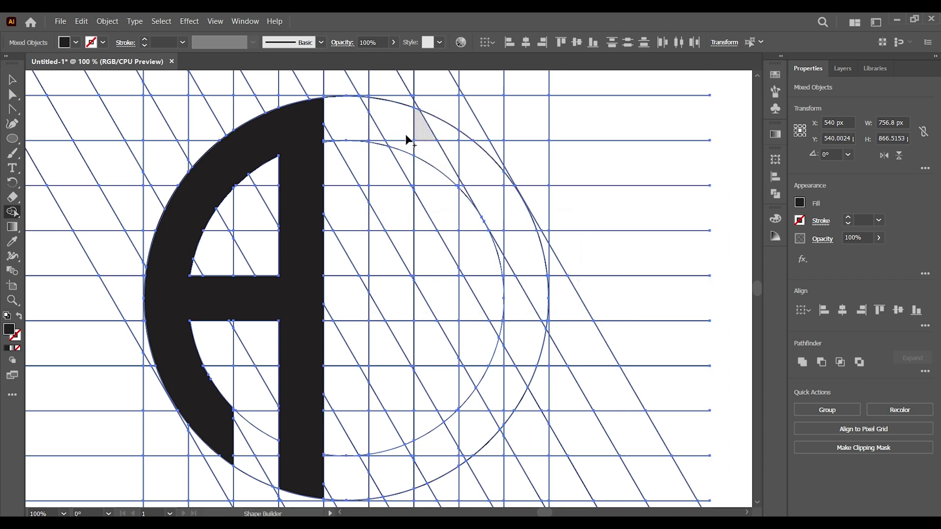
mouse_move(386, 135)
mouse_down()
mouse_move(449, 150)
mouse_move(496, 205)
mouse_move(527, 275)
mouse_move(526, 330)
mouse_up()
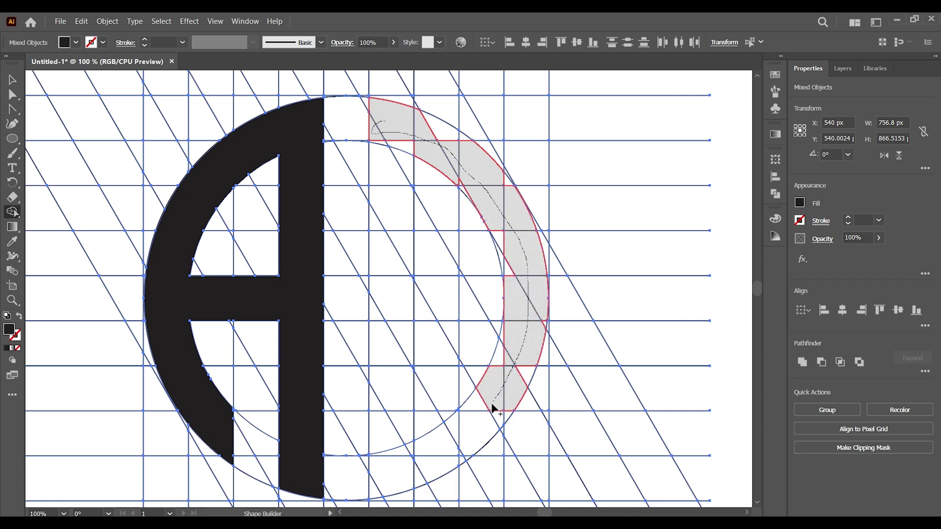
mouse_move(423, 457)
mouse_down()
mouse_move(368, 470)
mouse_move(440, 478)
mouse_up()
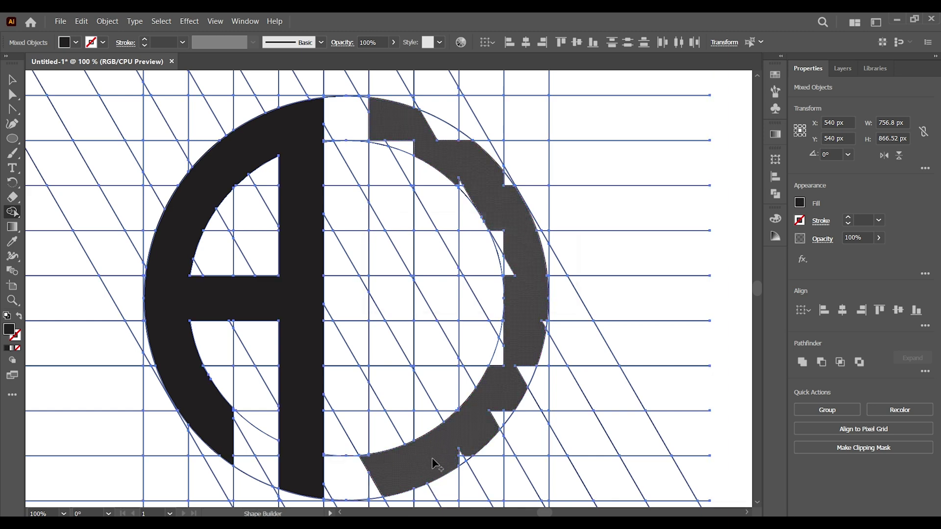
Step: Merge the leftover notches along the right arc's inner and outer edges so it follows both circles
drag(461, 451, 496, 387)
mouse_move(376, 102)
mouse_down()
mouse_move(447, 131)
mouse_move(379, 140)
mouse_move(458, 172)
mouse_move(465, 191)
mouse_move(454, 138)
mouse_move(486, 149)
mouse_move(459, 184)
mouse_up()
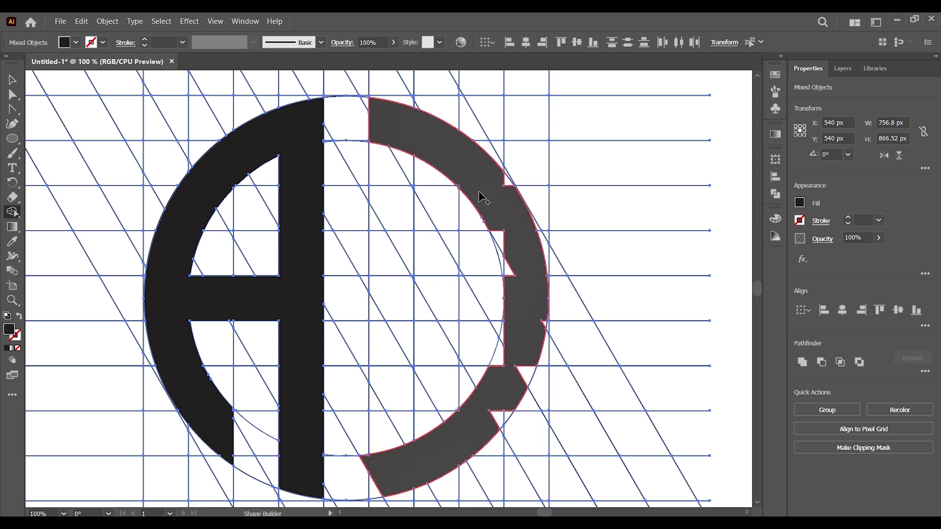
click(494, 171)
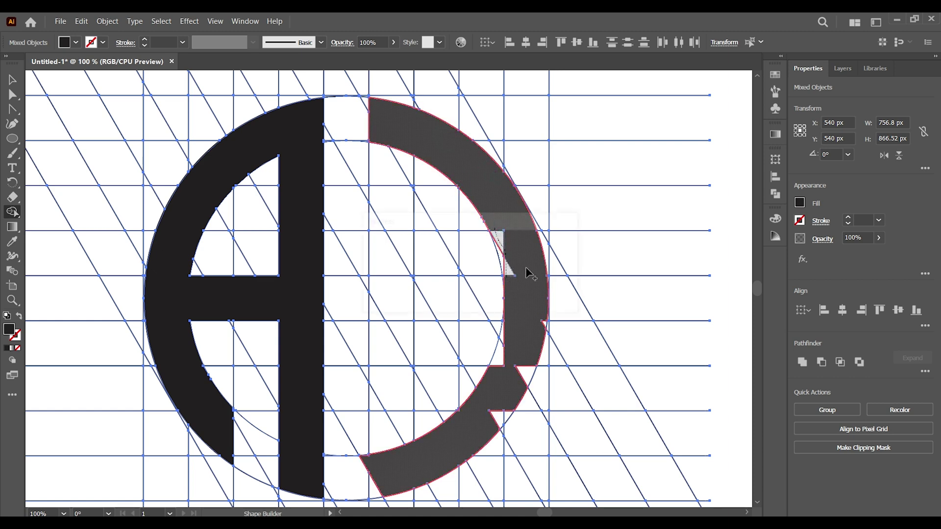
mouse_move(530, 273)
mouse_down()
mouse_move(496, 237)
mouse_move(536, 301)
mouse_move(510, 347)
mouse_move(504, 329)
mouse_up()
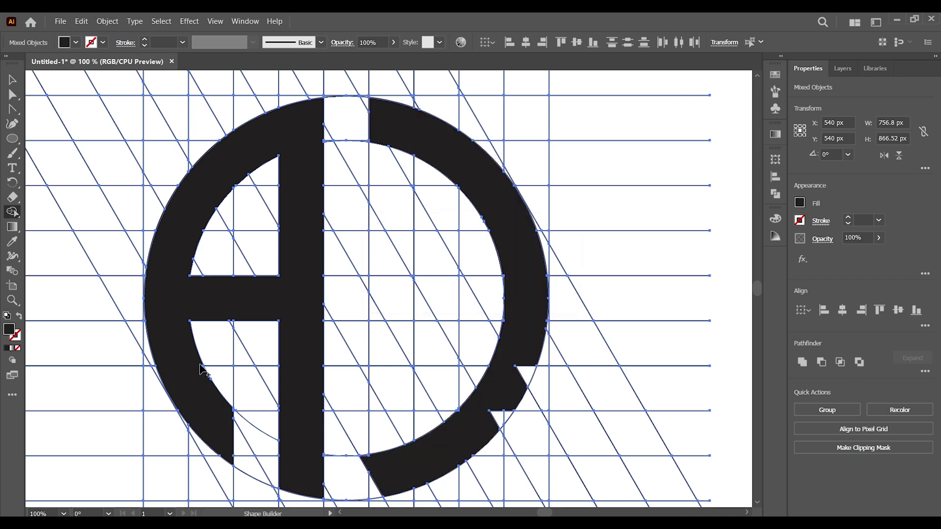
drag(507, 414, 512, 419)
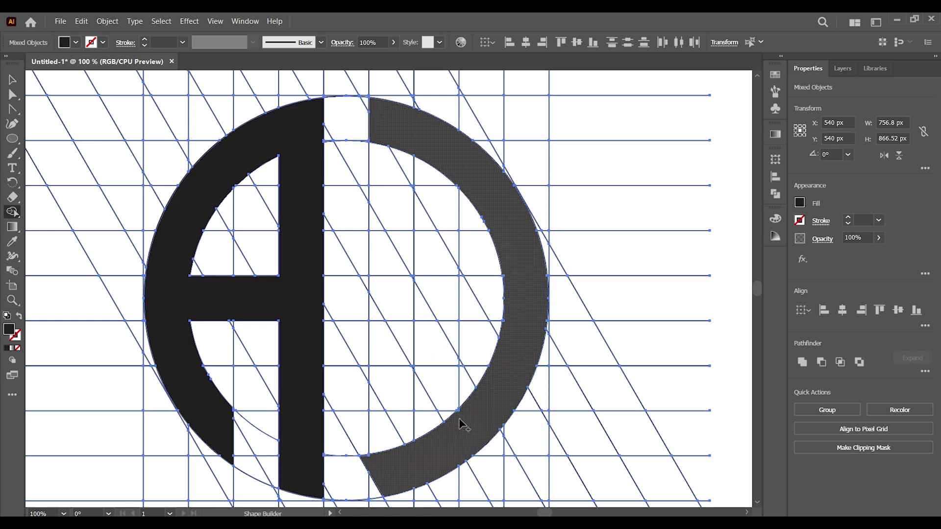
mouse_move(459, 416)
mouse_down()
mouse_move(465, 406)
mouse_move(463, 414)
mouse_up()
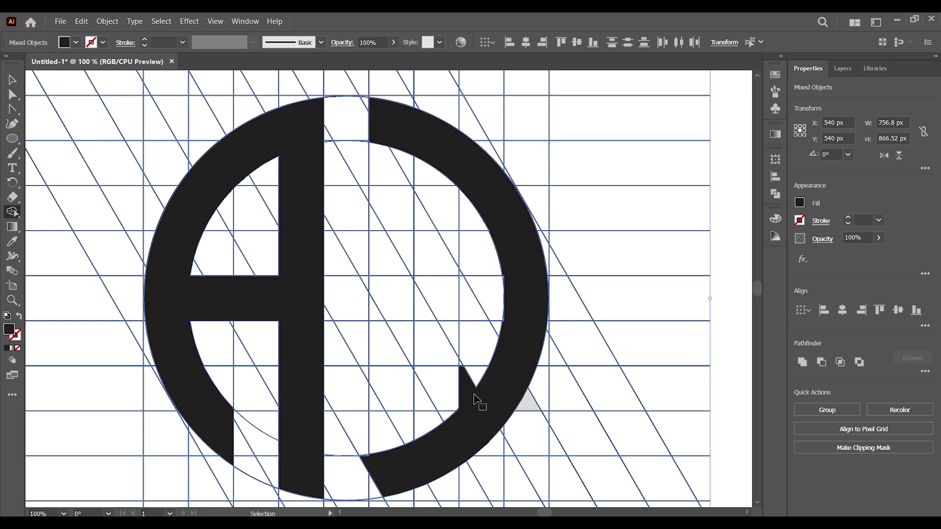
click(461, 411)
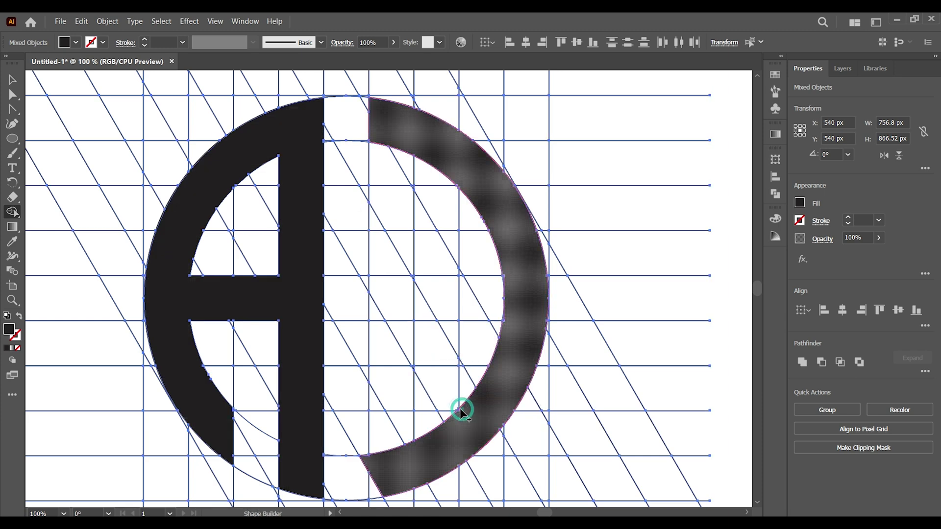
Step: Merge the slanted strip below the right arc into it as a diagonal leg reaching down to the circle's bottom grid line
scroll(521, 420, down, 5)
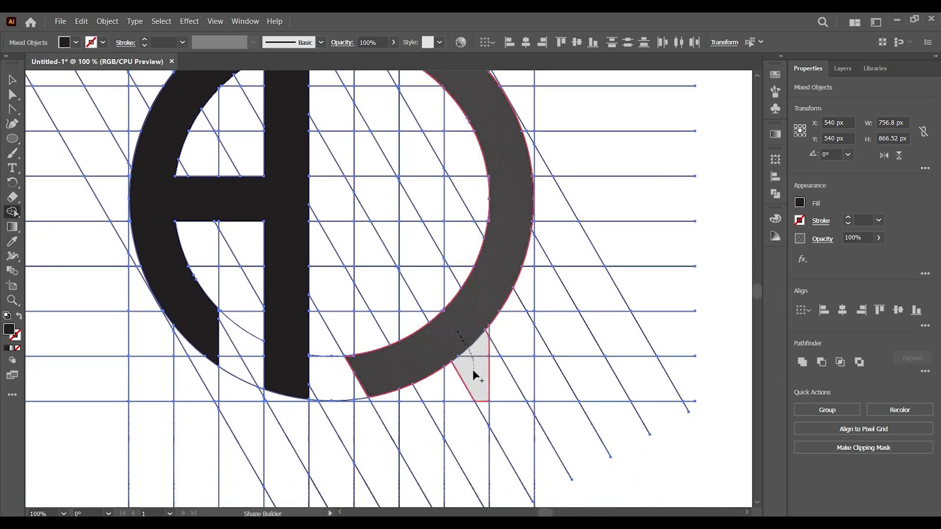
drag(473, 370, 496, 365)
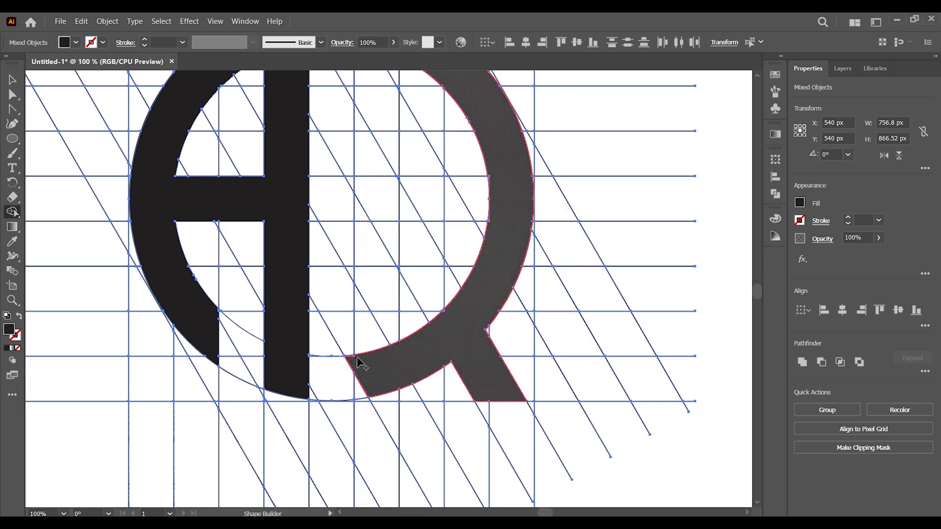
Step: Merge the remaining thin slivers along the right arc's inner edge and at its junction with the diagonal leg
key(z)
click(392, 388)
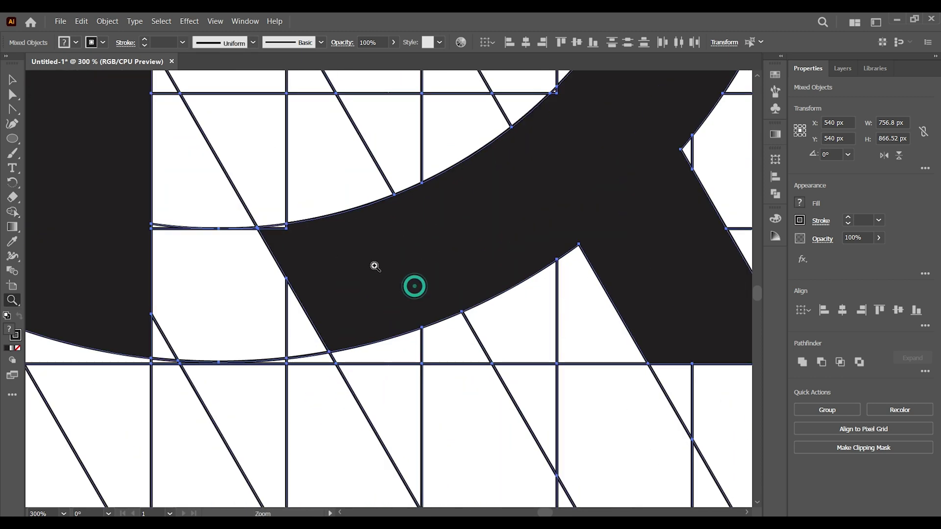
click(13, 211)
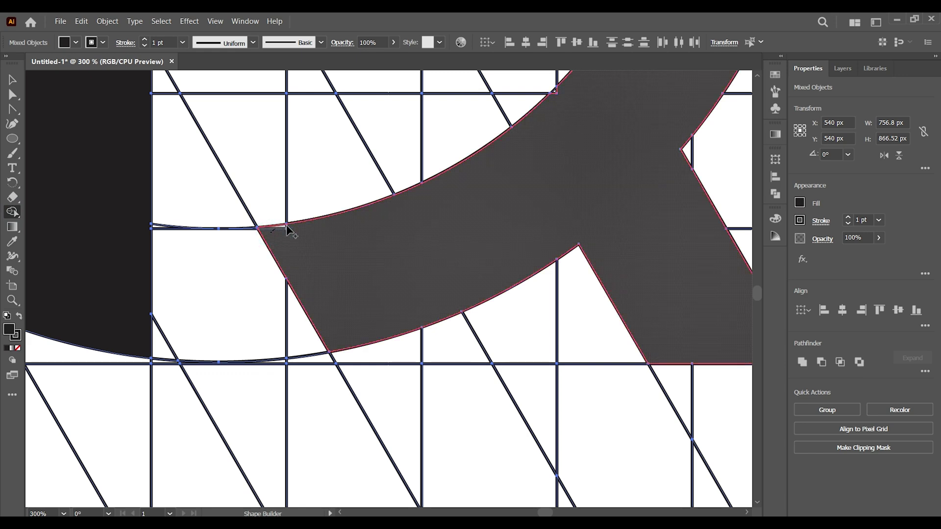
drag(417, 268, 269, 456)
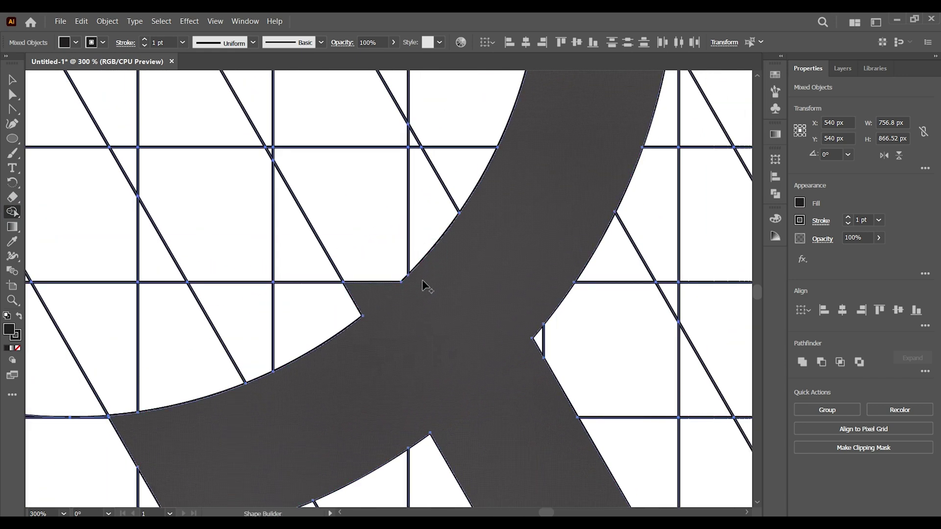
drag(510, 260, 483, 310)
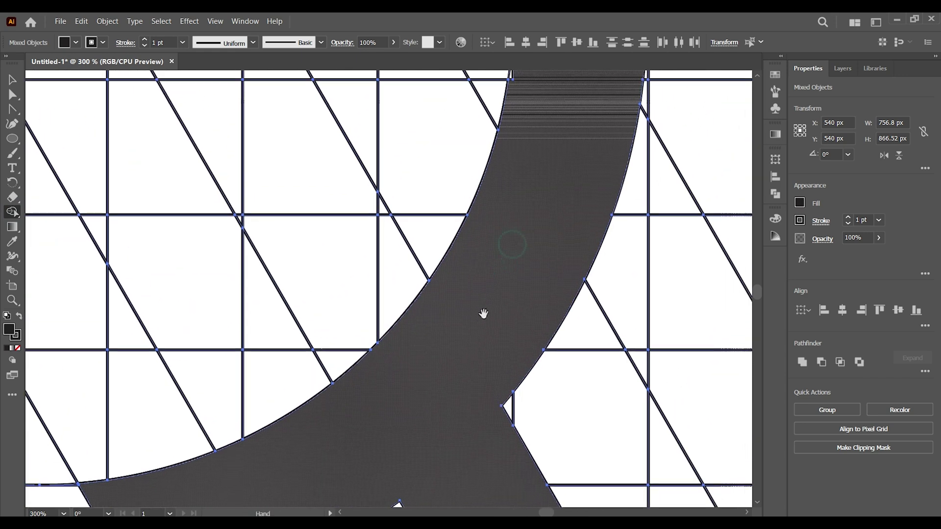
drag(517, 208, 523, 124)
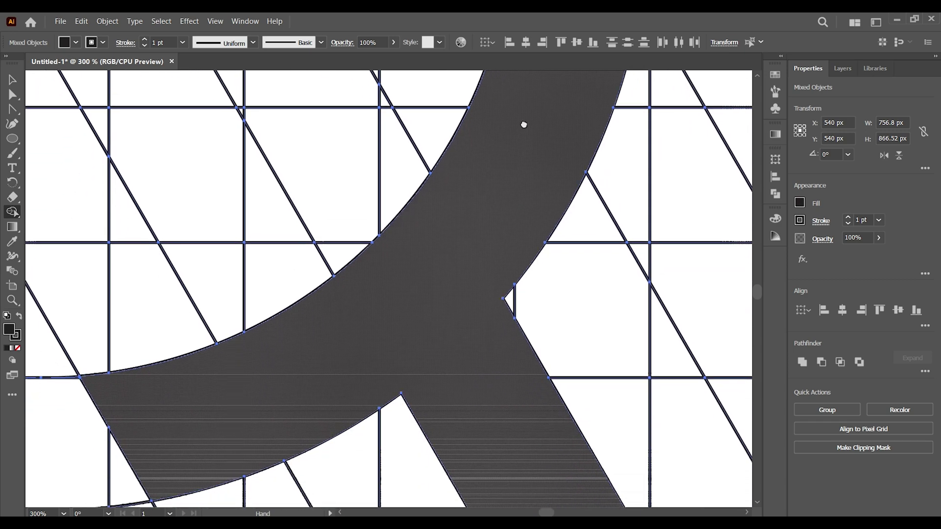
click(510, 294)
drag(539, 191, 523, 219)
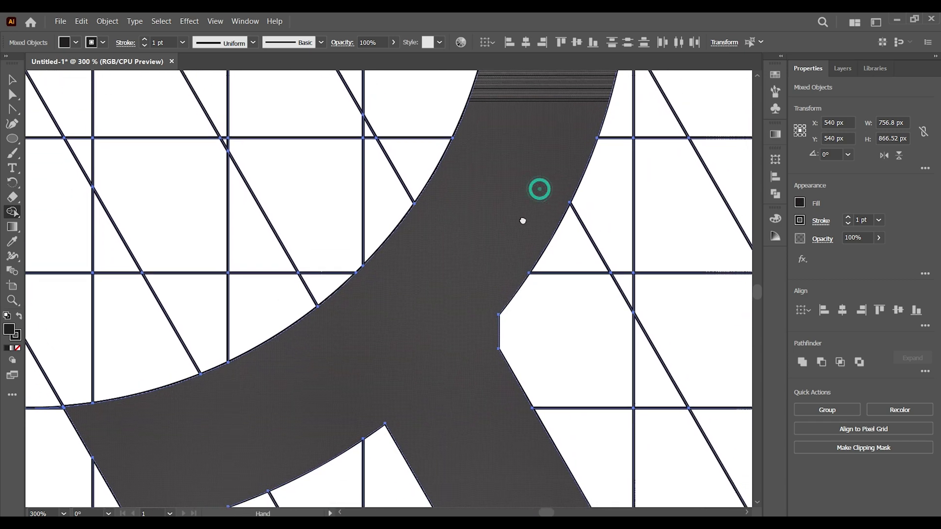
scroll(490, 275, up, 10)
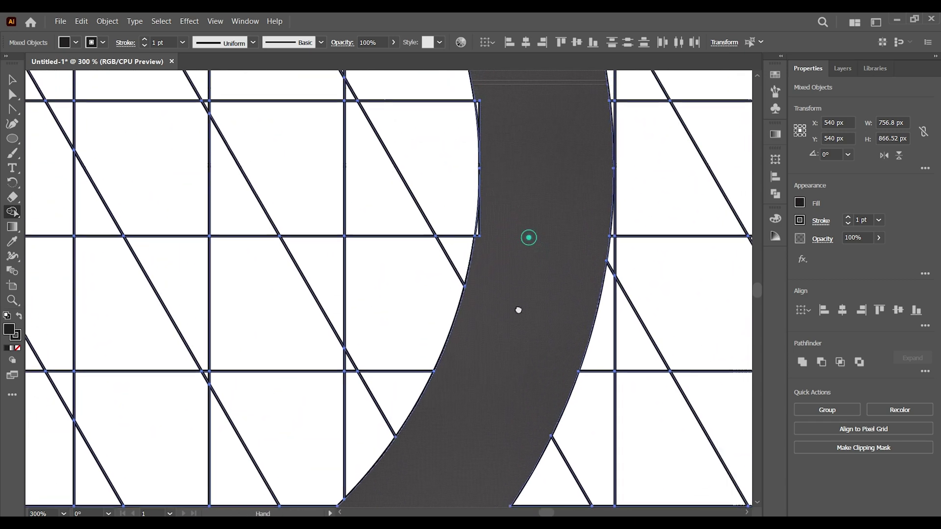
drag(465, 317, 465, 255)
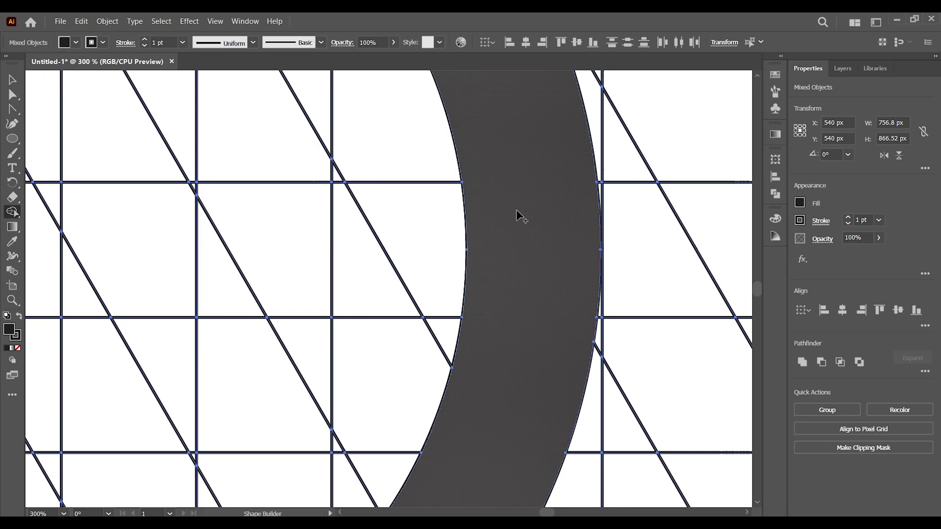
Step: Examine the edges of the upper ring, left arc, crossbar and vertical bar up close for unmerged slivers
scroll(547, 201, up, 10)
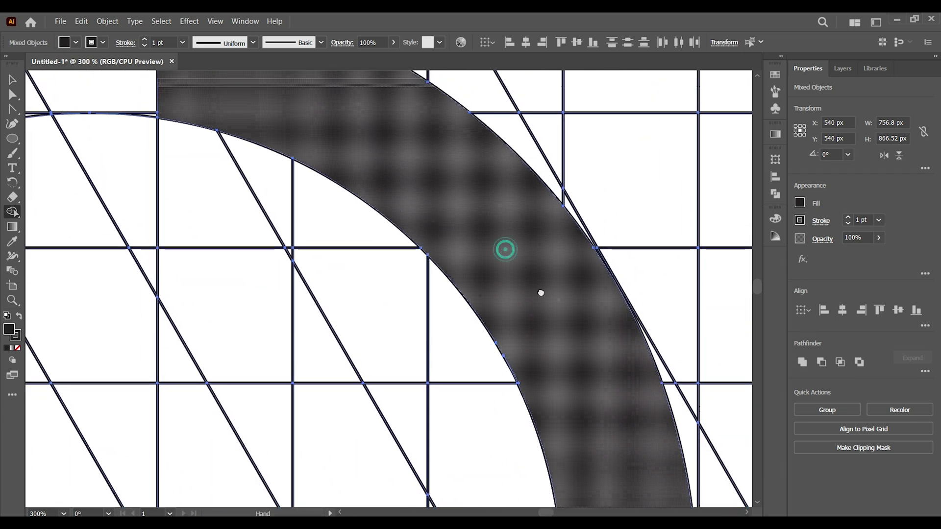
scroll(505, 269, left, 10)
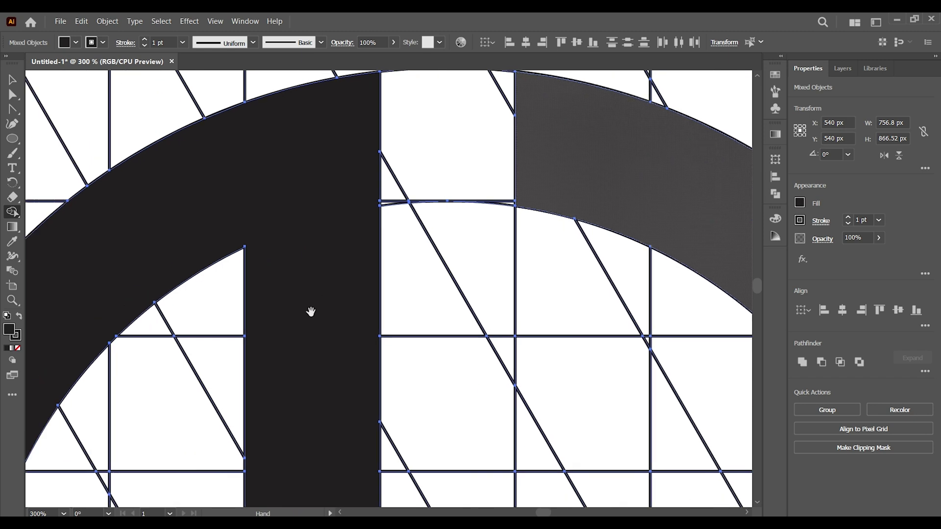
scroll(397, 298, left, 5)
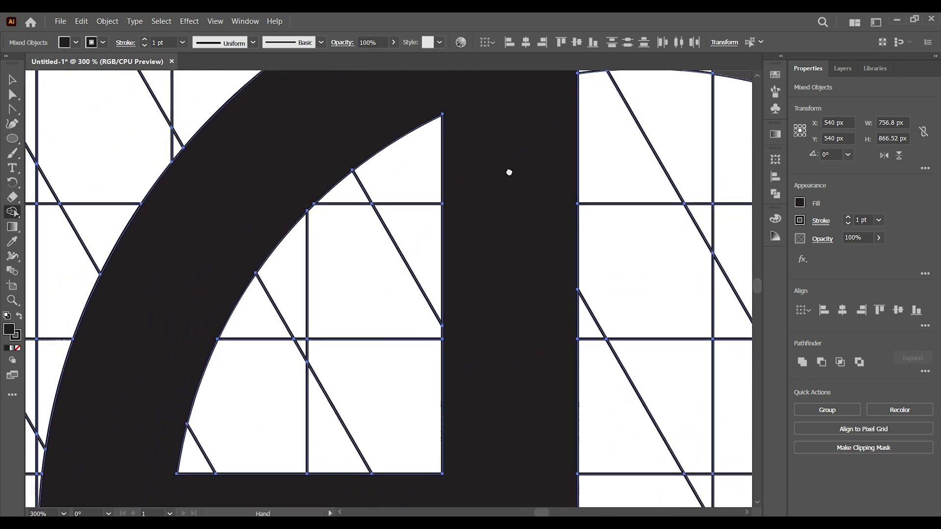
scroll(269, 355, down, 10)
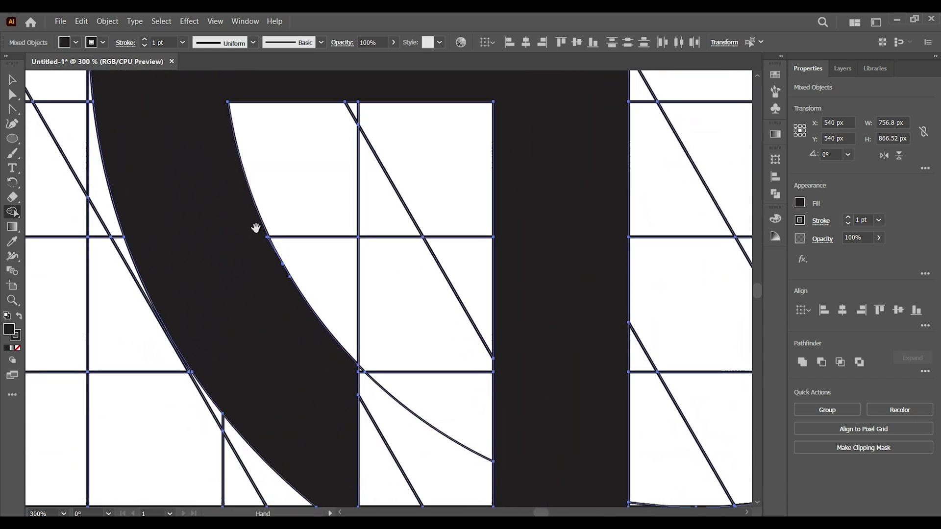
scroll(258, 267, down, 5)
scroll(364, 288, right, 4)
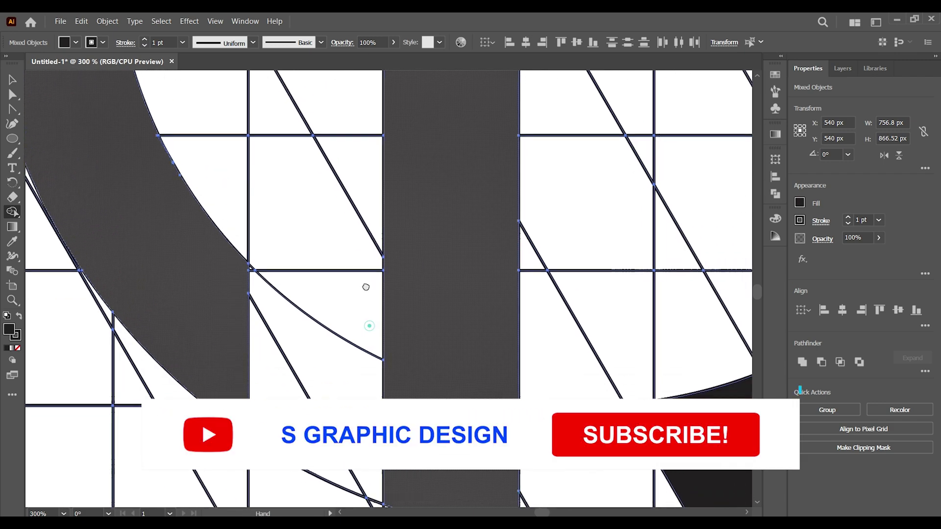
scroll(339, 215, up, 1)
drag(400, 242, 356, 398)
drag(443, 222, 420, 468)
drag(426, 267, 388, 380)
key(ctrl+minus)
key(ctrl+minus)
key(ctrl+minus)
key(ctrl+minus)
key(ctrl+minus)
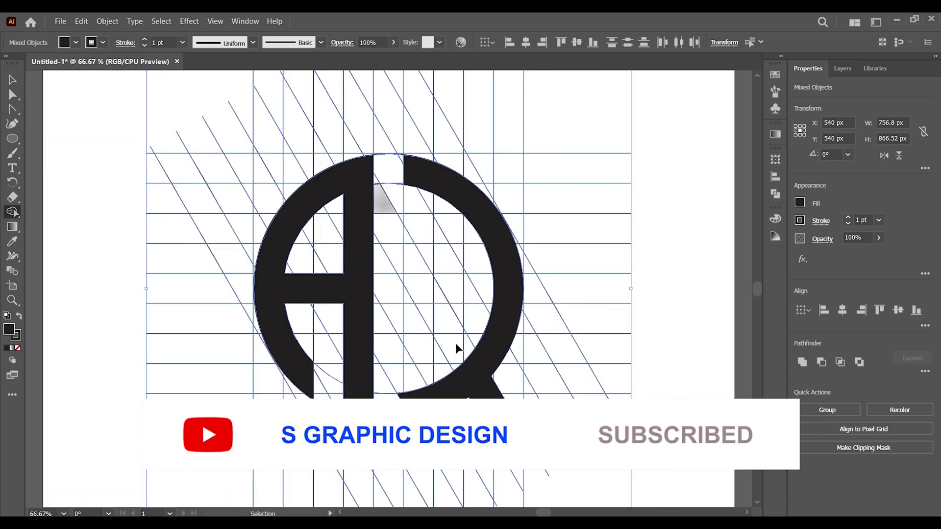
Step: Move the merged A and Q shapes together off the grid, past the artboard's right edge, and group them
click(12, 76)
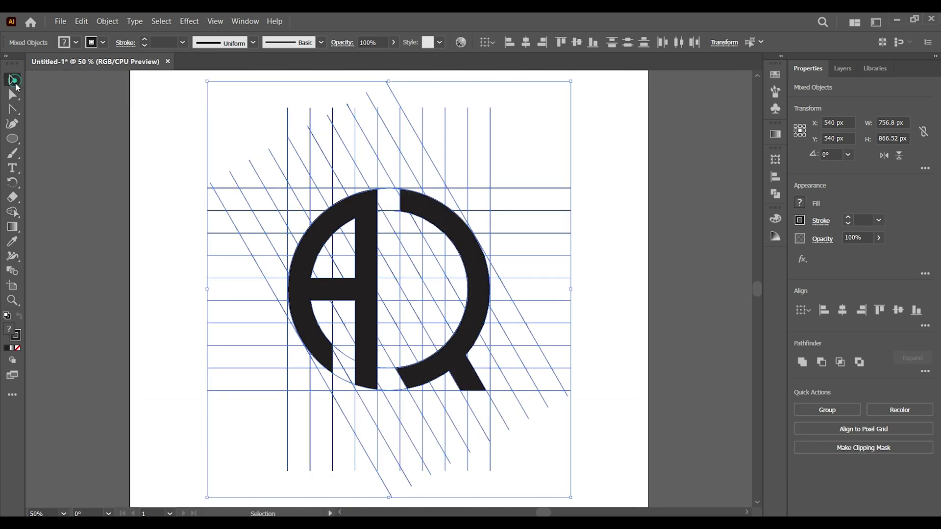
click(177, 165)
click(366, 209)
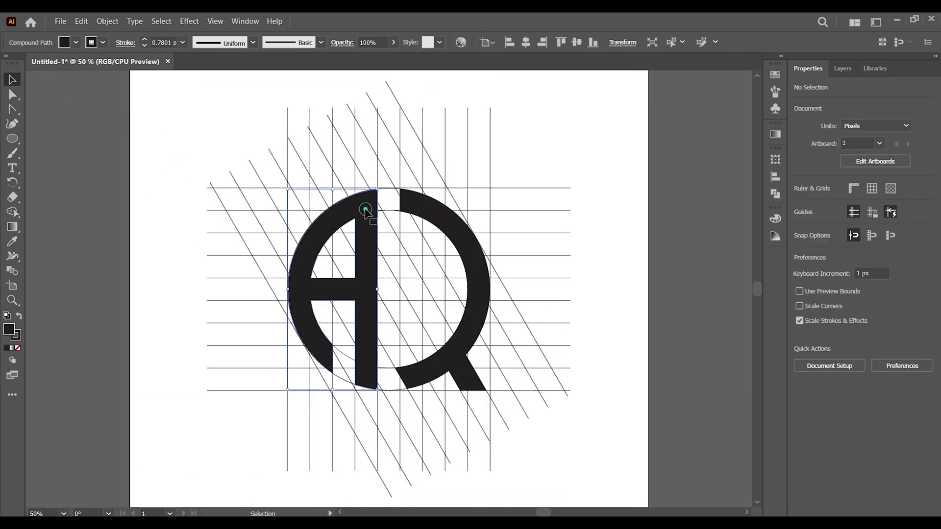
shift+click(430, 206)
drag(466, 233, 754, 190)
right_click(643, 160)
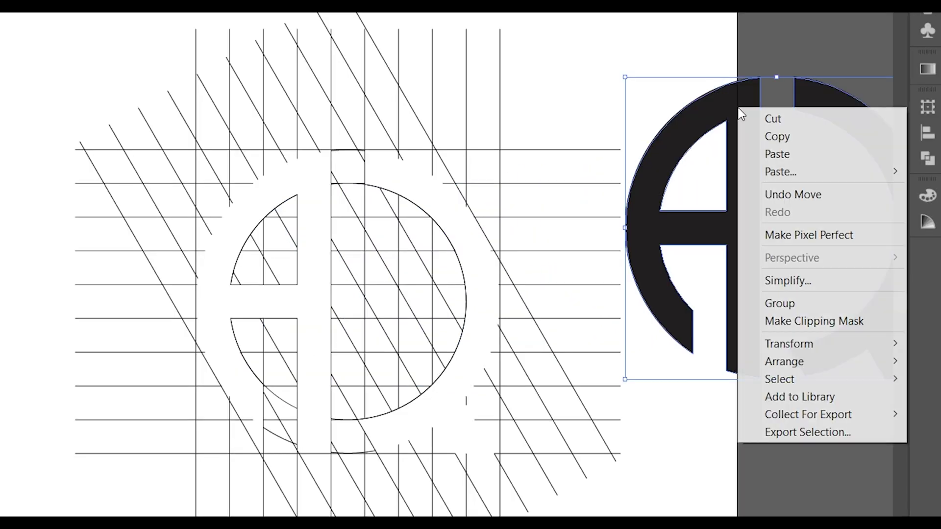
click(676, 290)
click(639, 414)
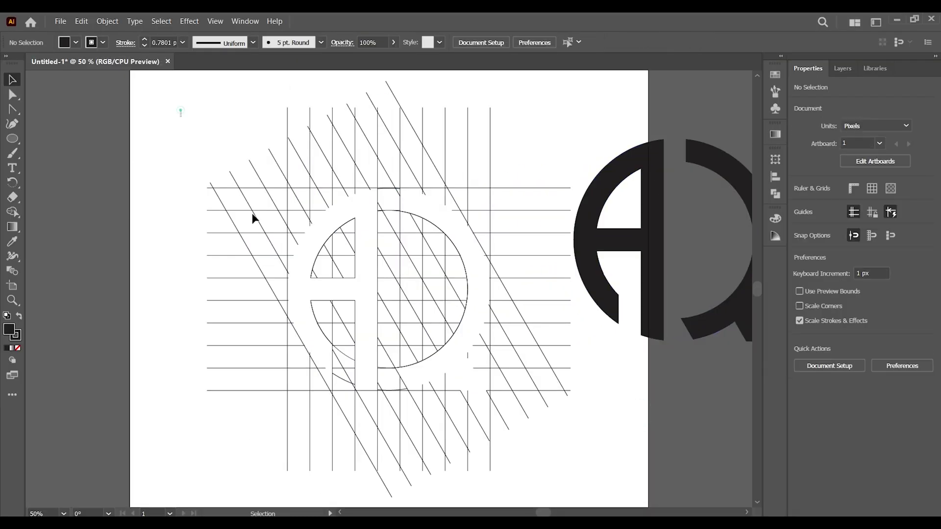
Step: Delete all leftover construction lines and circle fragments, and move the grouped logo back onto the middle of the artboard
drag(168, 97, 527, 475)
key(Delete)
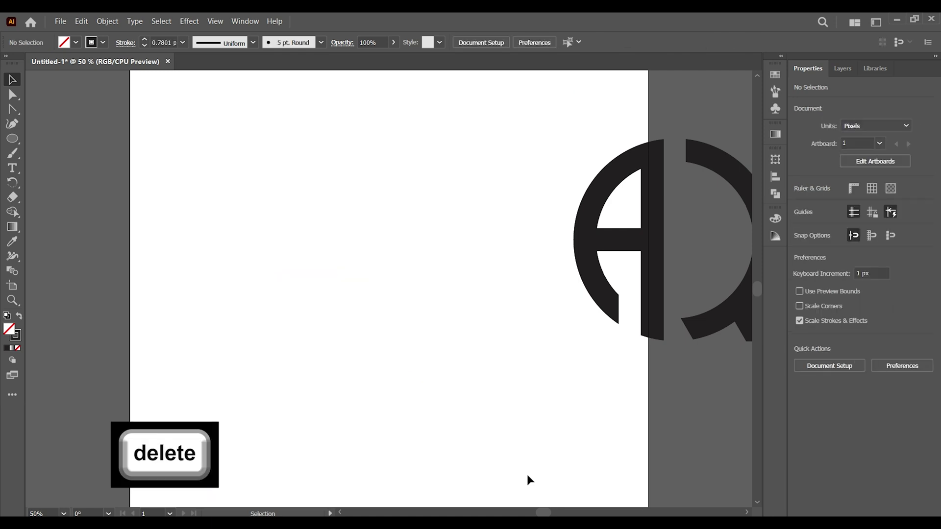
drag(647, 256, 361, 323)
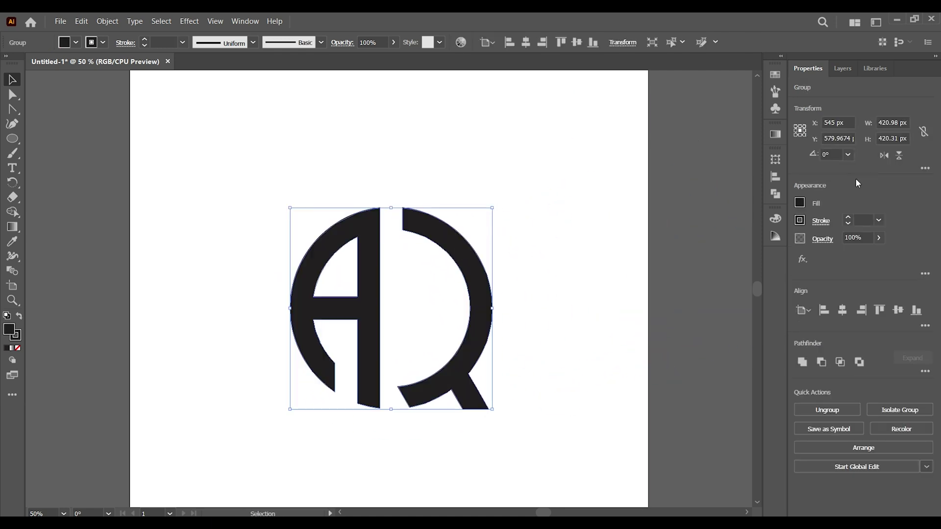
Step: Set the logo group's stroke to 3 pt and scale the group proportionally from its centre to about 620 px wide
click(848, 219)
click(848, 219)
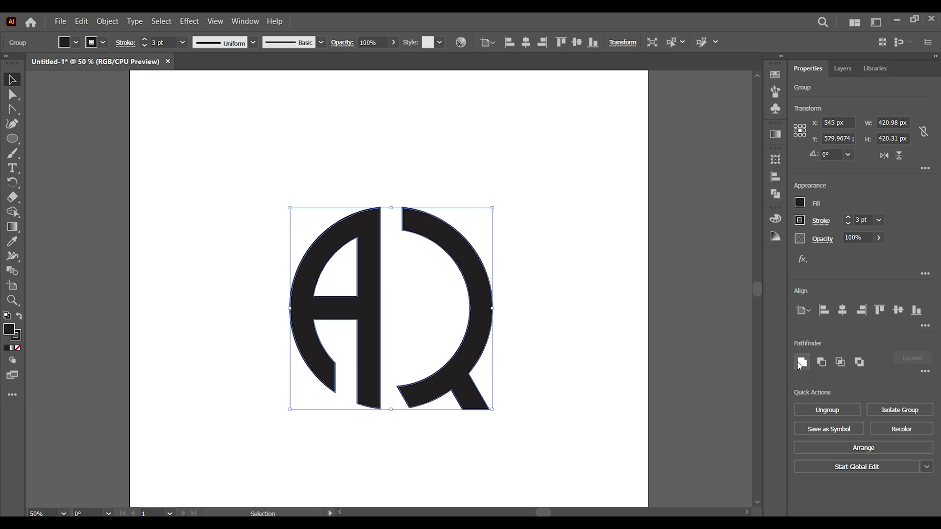
click(539, 380)
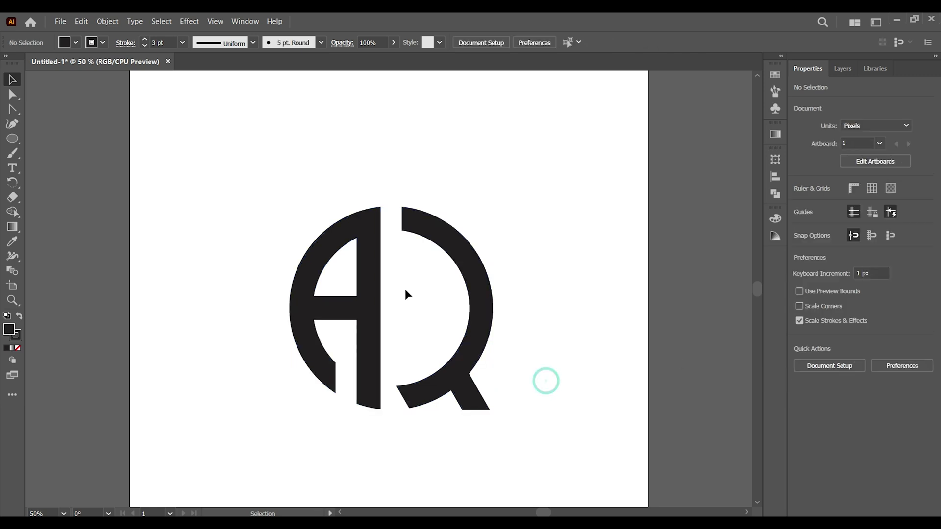
click(368, 246)
drag(492, 208, 542, 156)
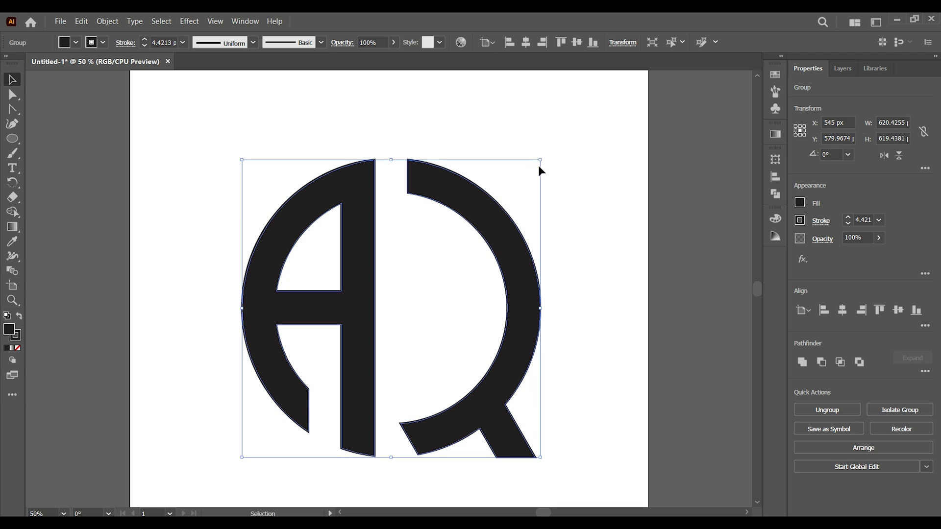
Step: Ungroup the logo into separate A and Q shapes
click(527, 117)
click(458, 195)
click(832, 415)
click(321, 185)
drag(322, 184, 157, 205)
key(ctrl+z)
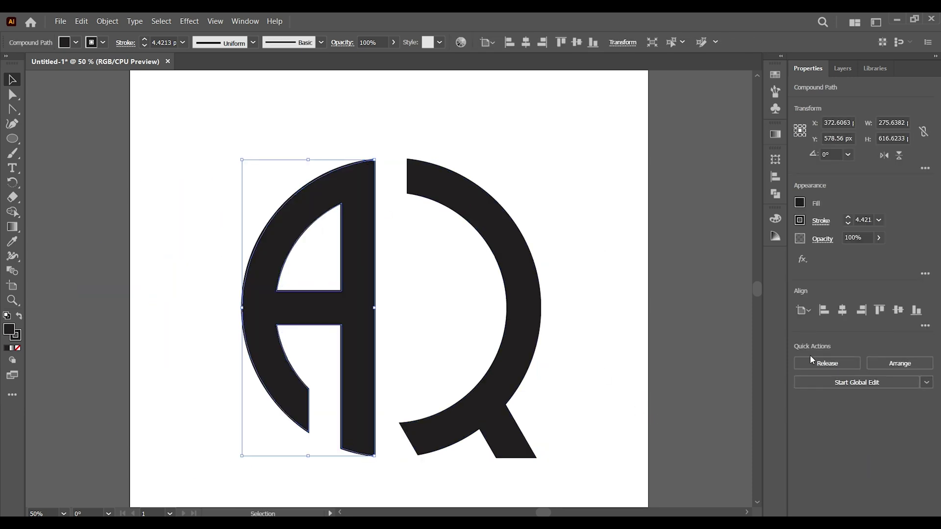
click(319, 105)
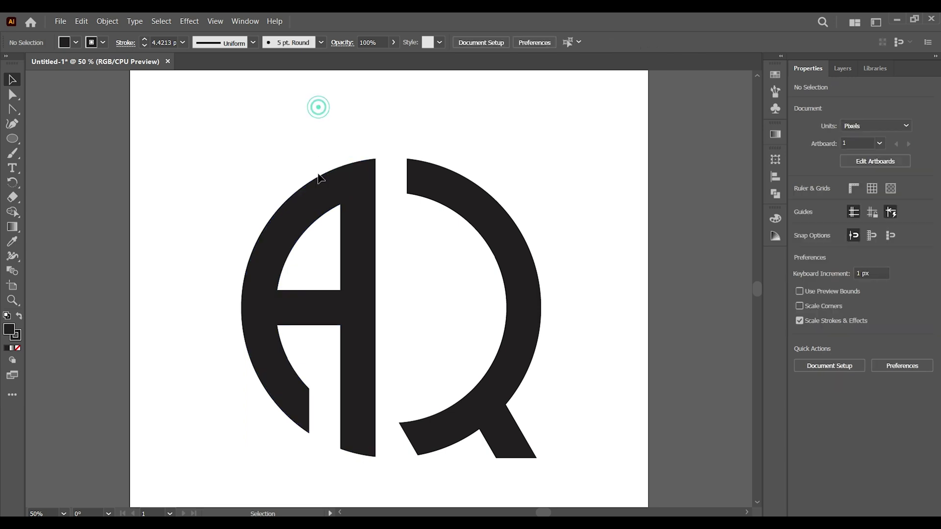
click(353, 191)
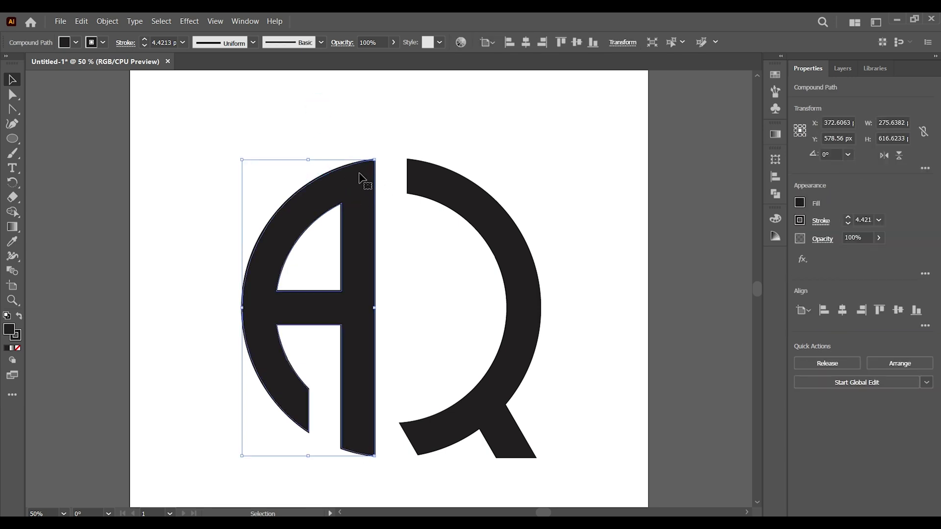
click(400, 140)
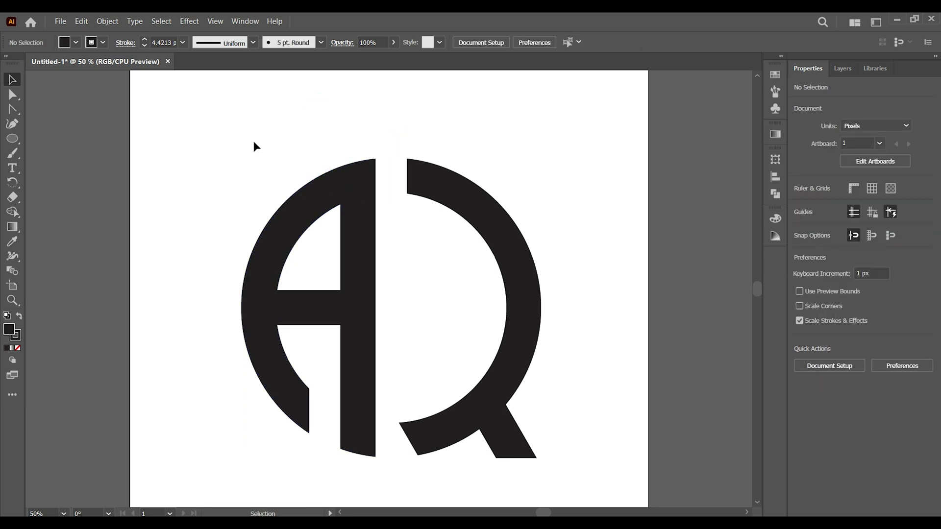
Step: Align the A and Q shapes to each other by their vertical centres
drag(253, 142, 591, 201)
click(902, 315)
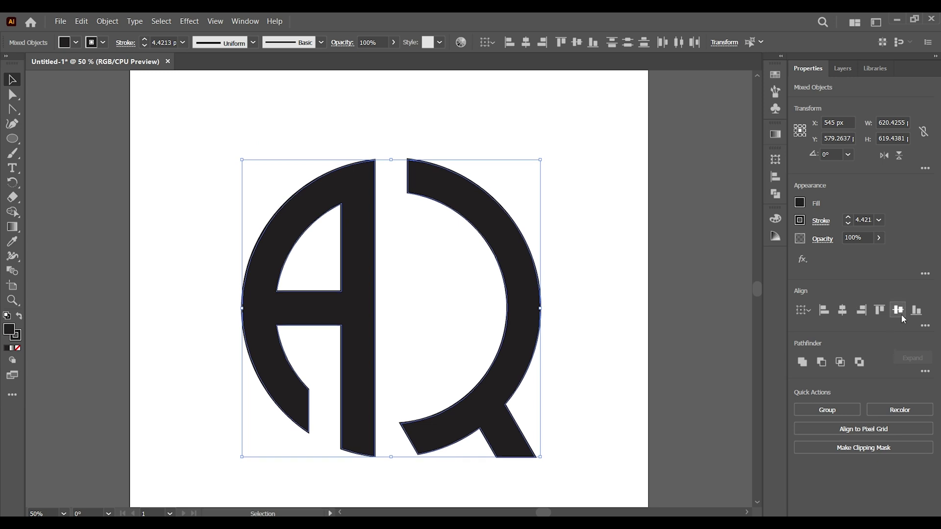
click(466, 133)
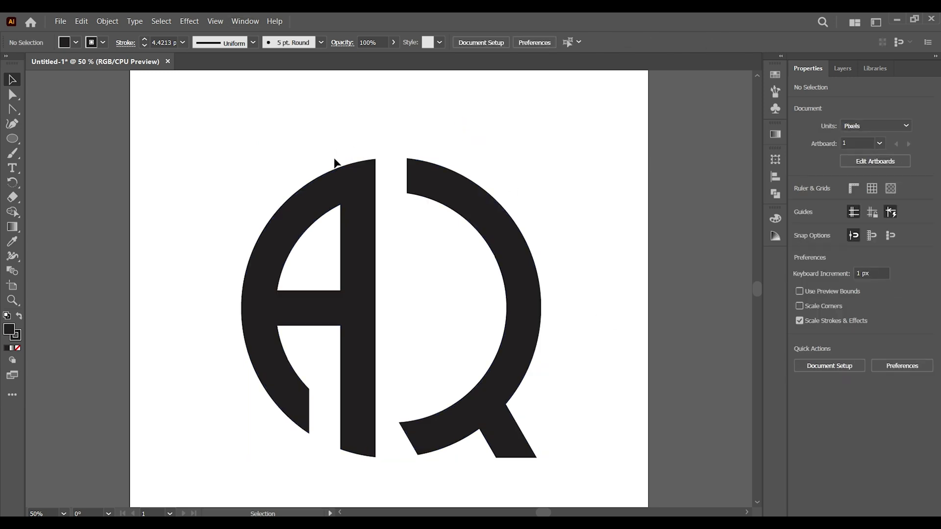
Step: Apply a linear gradient fill to the A shape with the Gradient tool
click(349, 193)
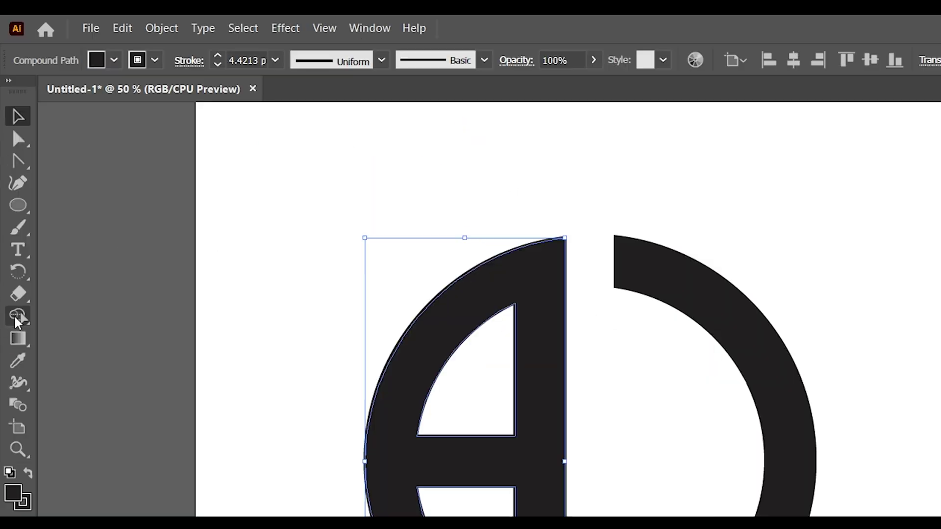
click(12, 212)
drag(19, 338, 75, 338)
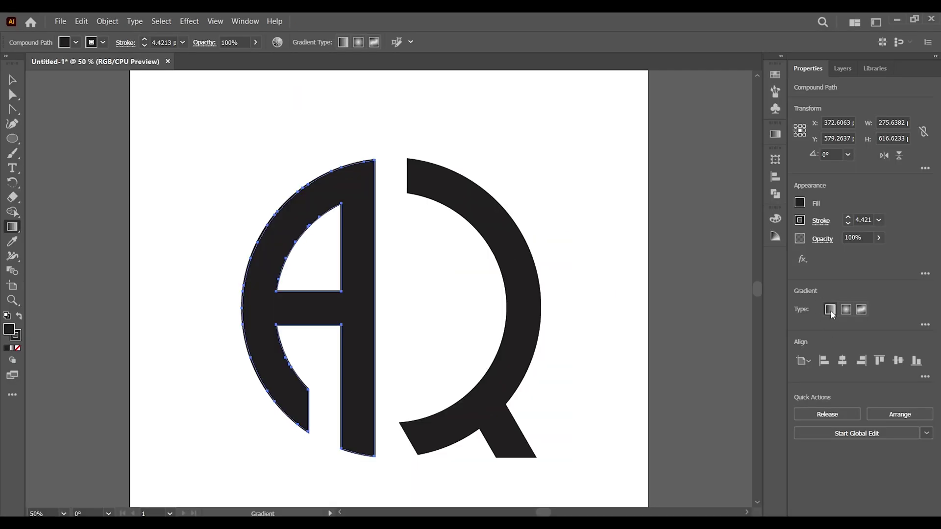
click(831, 310)
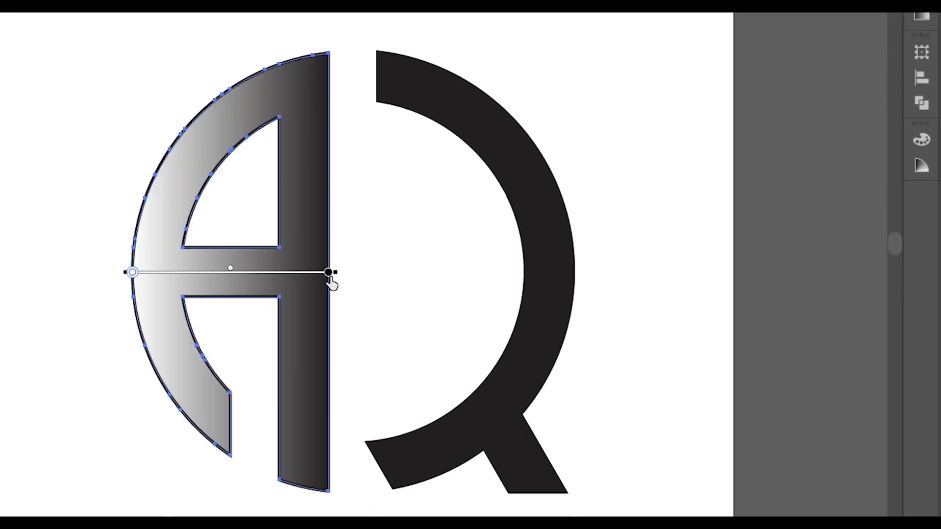
Step: Set the A gradient's end stop at 100% to dark blue and its start stop at 0% to teal
double_click(328, 273)
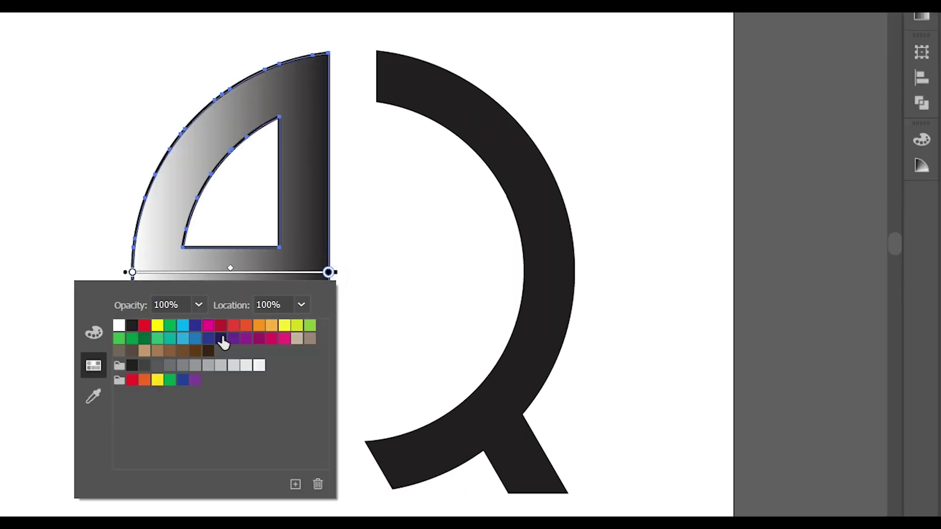
click(209, 339)
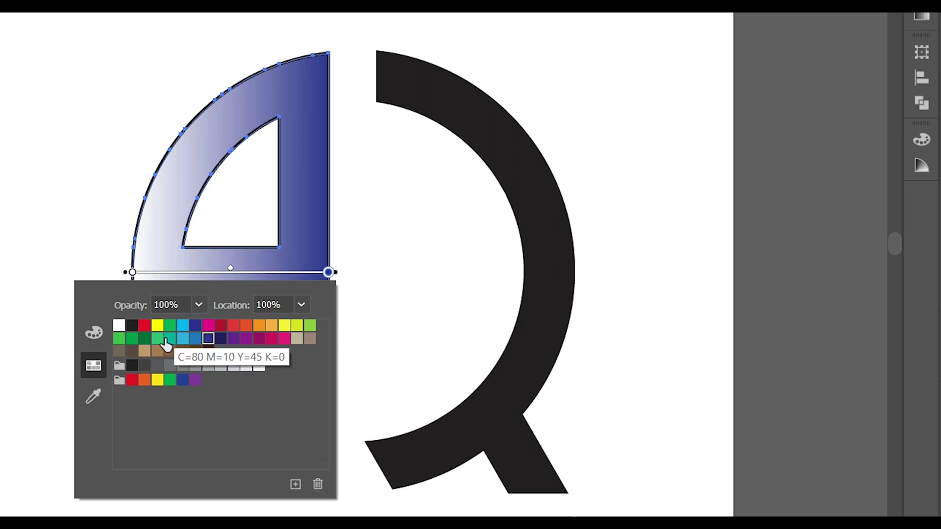
double_click(132, 272)
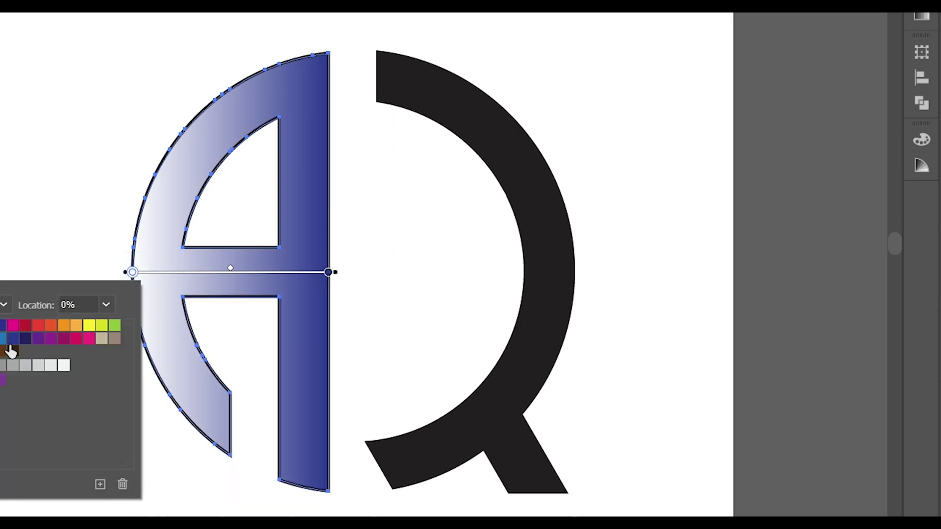
click(4, 338)
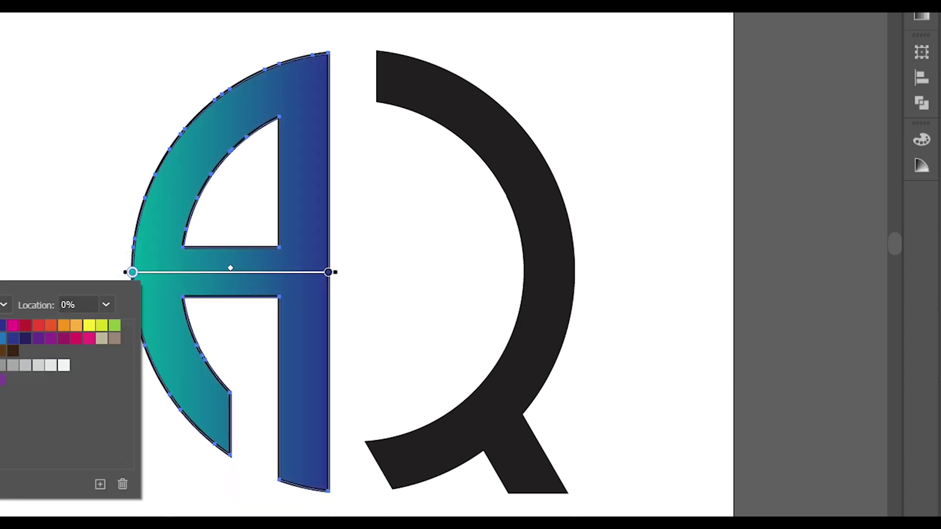
click(247, 80)
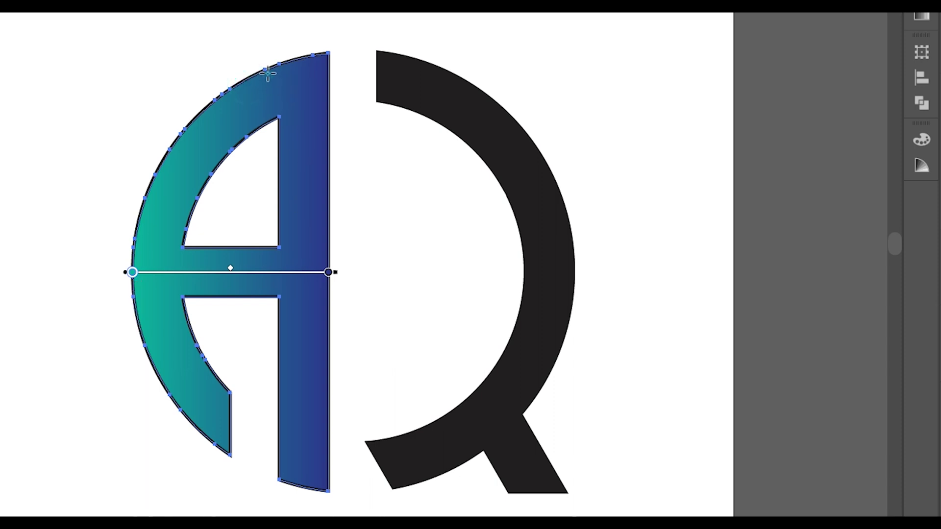
Step: Redraw the A's gradient vertically from its top edge to below the crossbar and set the end stop to purple
drag(268, 73, 266, 334)
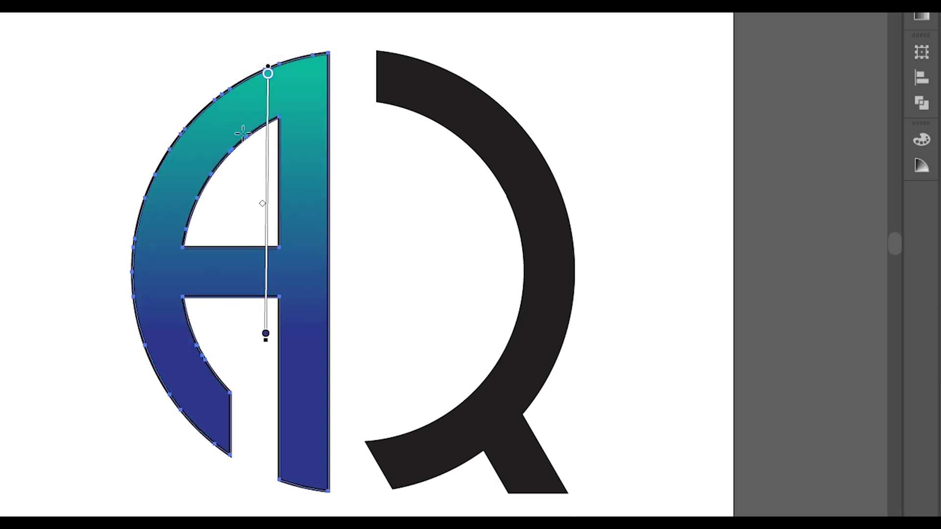
double_click(266, 334)
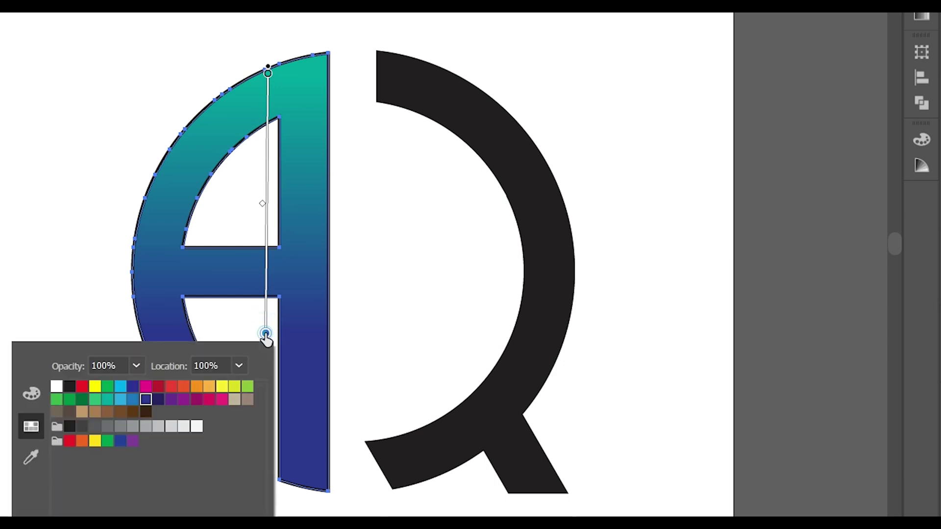
click(157, 400)
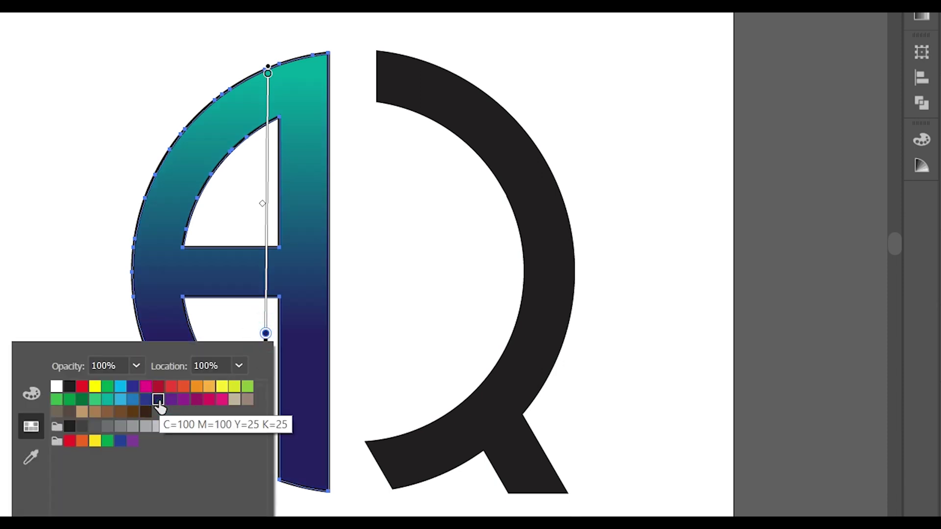
click(184, 400)
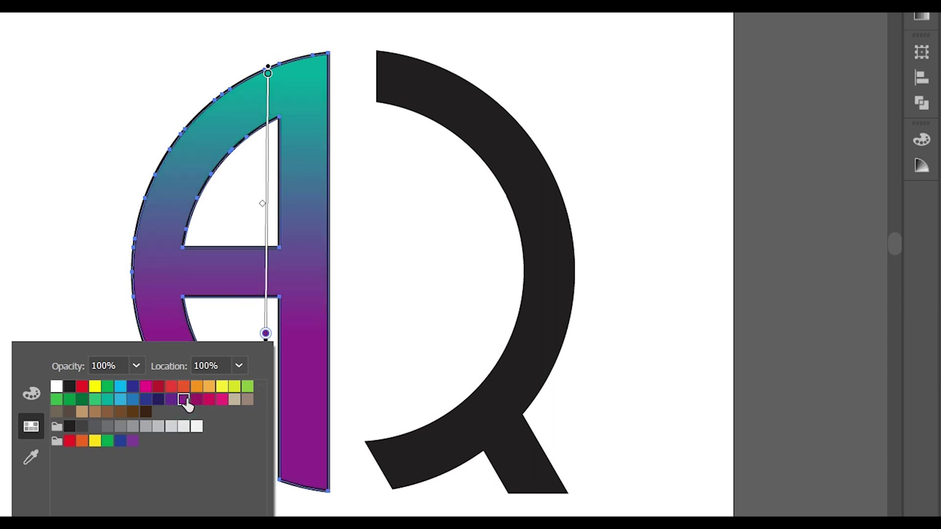
Step: Move the A gradient's teal stop down the gradient line so solid teal covers more of the letter's top
drag(268, 73, 266, 173)
key(v)
click(38, 25)
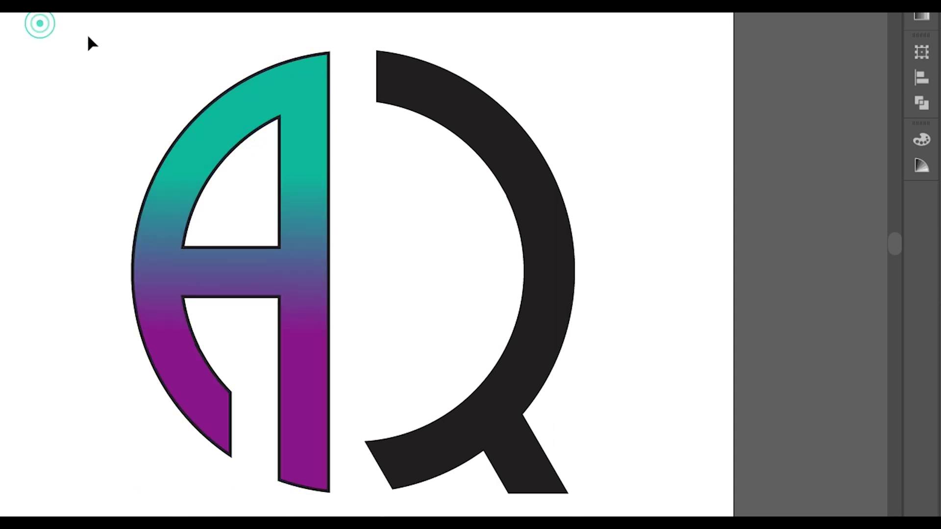
Step: Copy the A's teal-to-purple gradient fill onto the Q shape with the Eyedropper
click(297, 131)
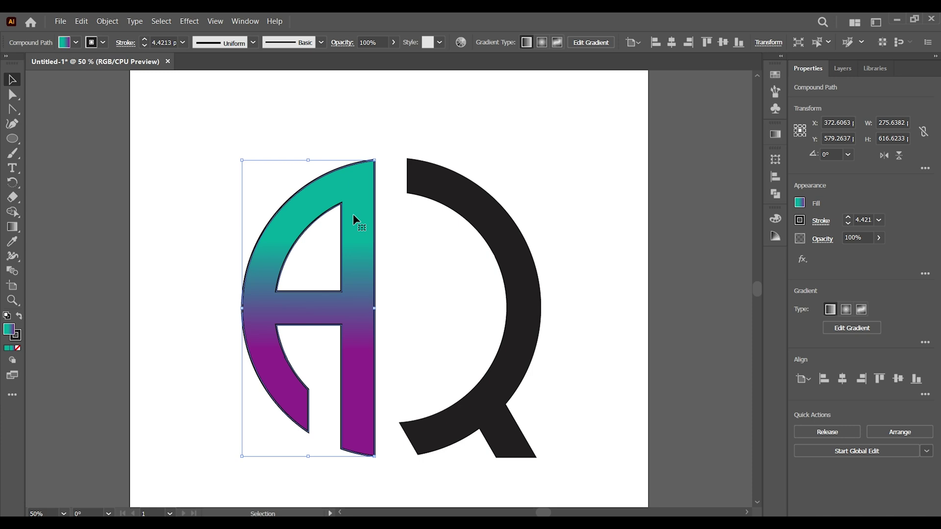
click(457, 185)
key(i)
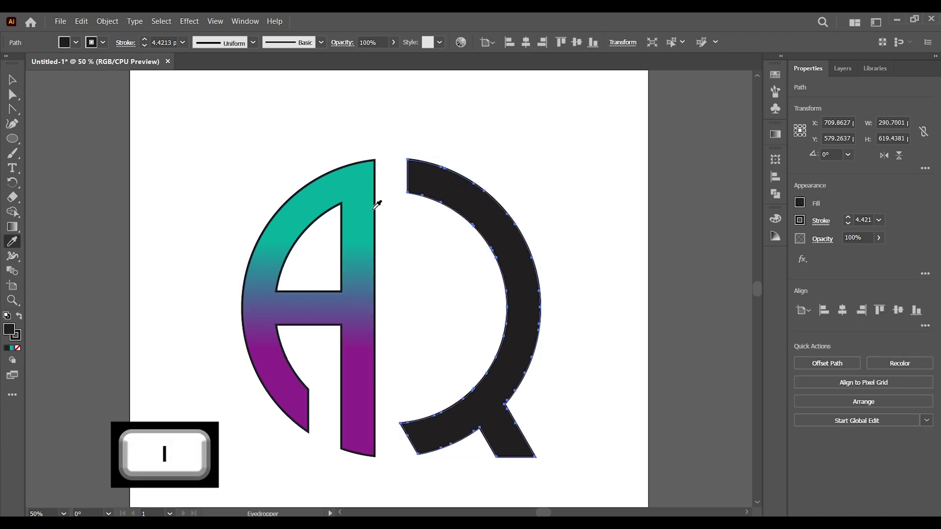
click(351, 204)
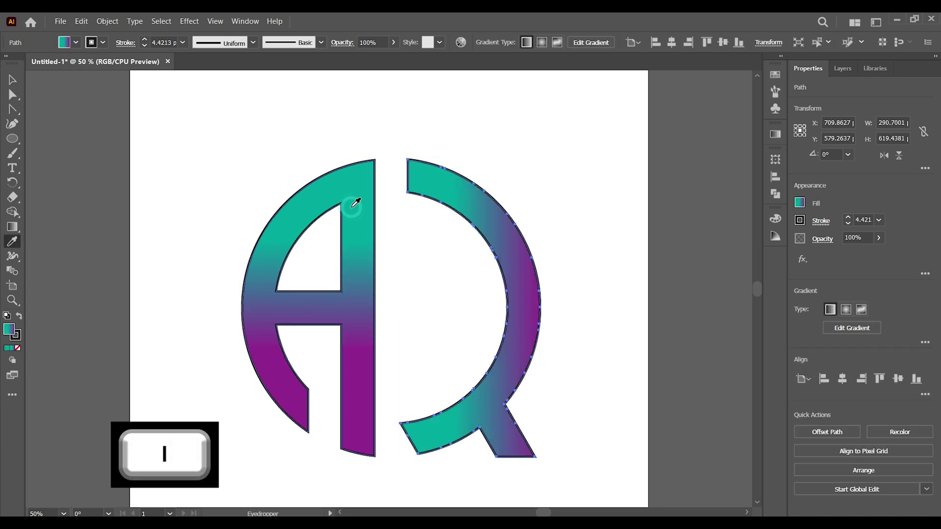
Step: Redraw the Q's gradient nearly vertically from its upper arc to above the leg, matching the A's teal-to-purple fade
click(12, 226)
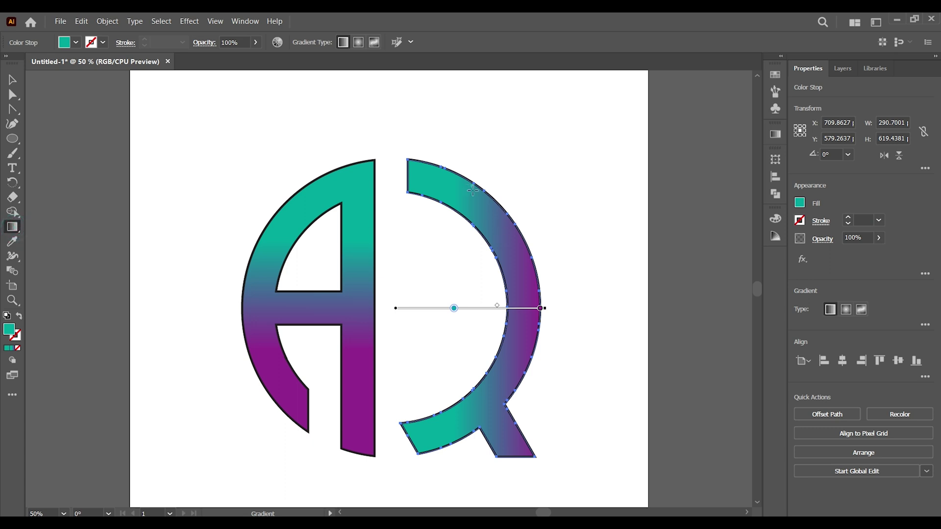
drag(443, 185, 470, 363)
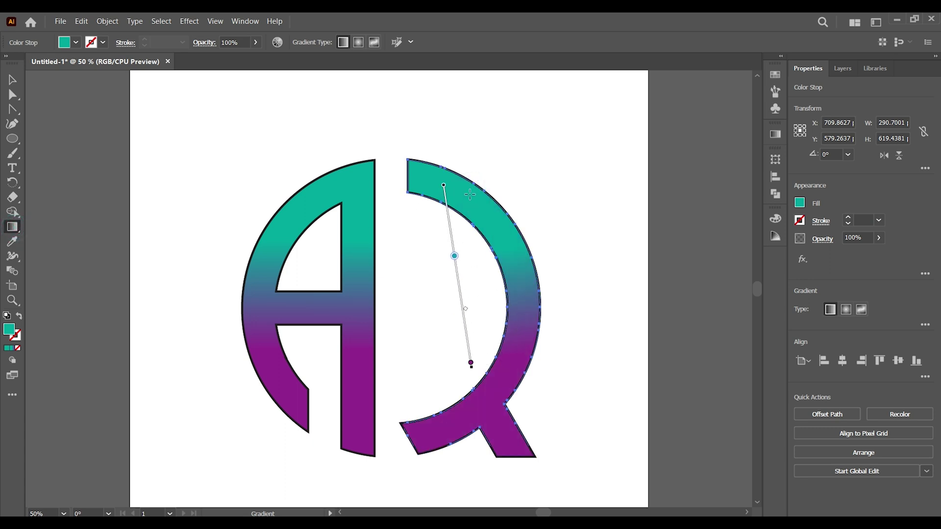
key(v)
click(212, 145)
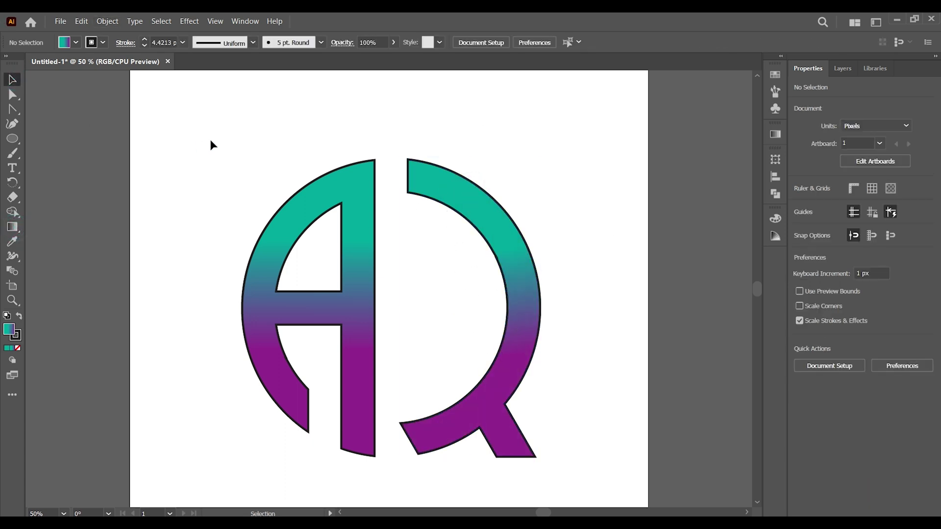
key(ctrl+minus)
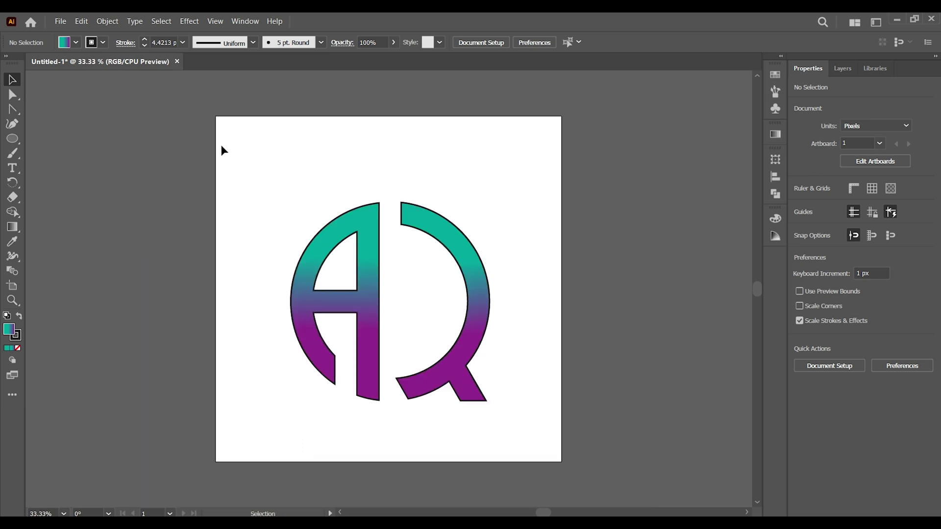
Step: Remove the black stroke from both the A and Q shapes, keeping only their gradient fills
drag(259, 157, 559, 419)
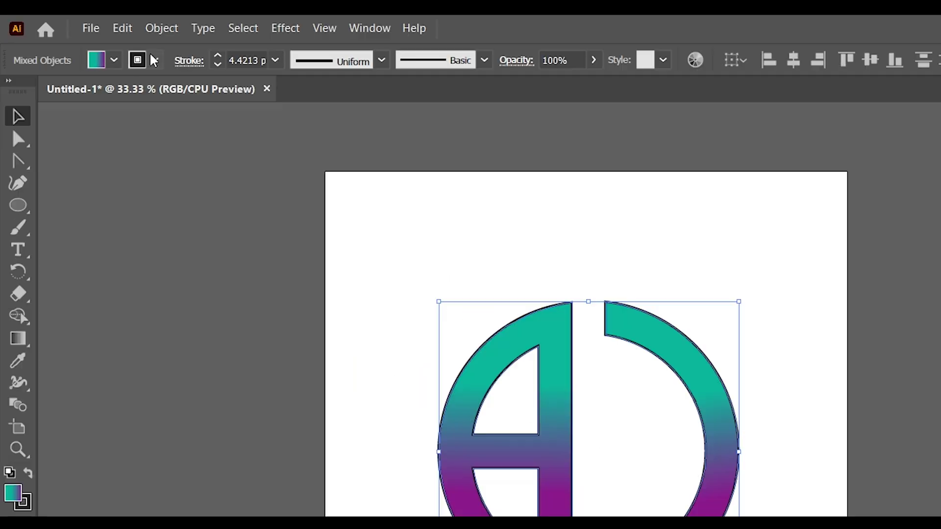
click(77, 44)
click(10, 93)
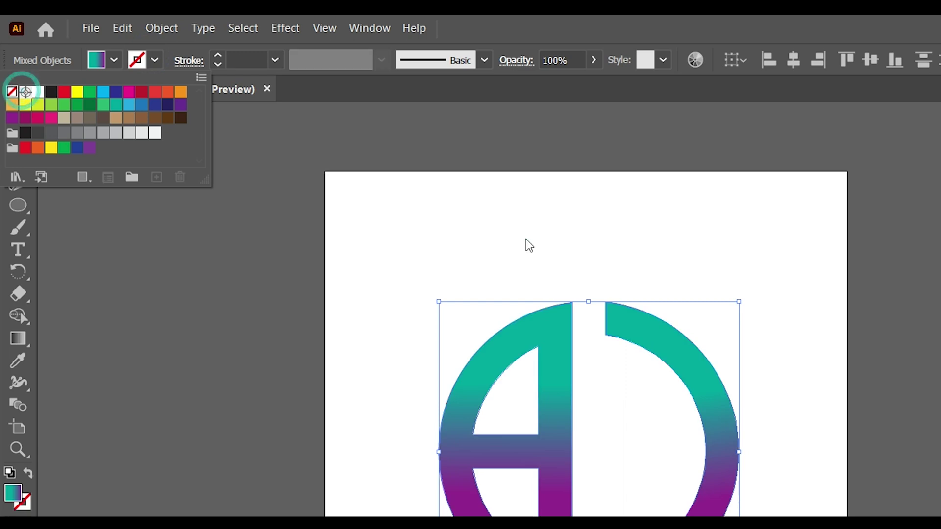
click(525, 243)
Step: Group the A and Q shapes and centre the group horizontally and vertically on the artboard
drag(387, 255, 793, 528)
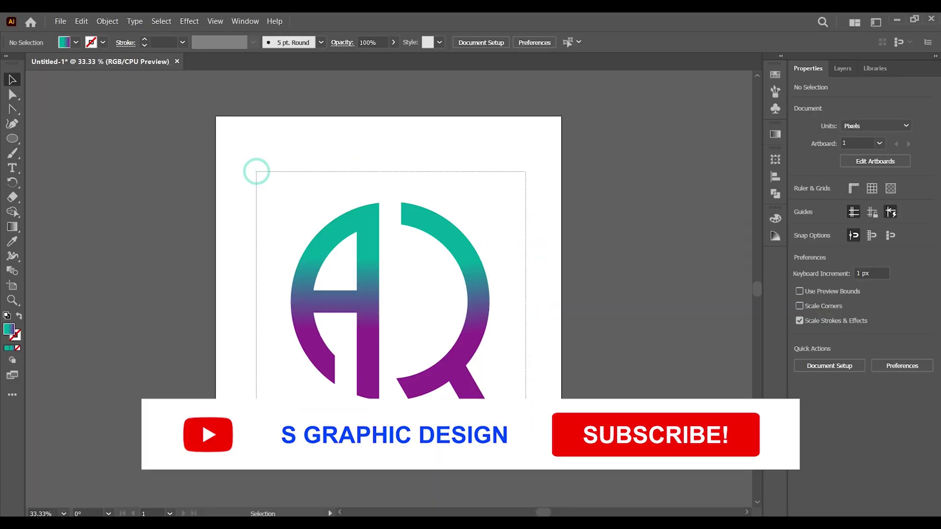
drag(525, 414, 458, 374)
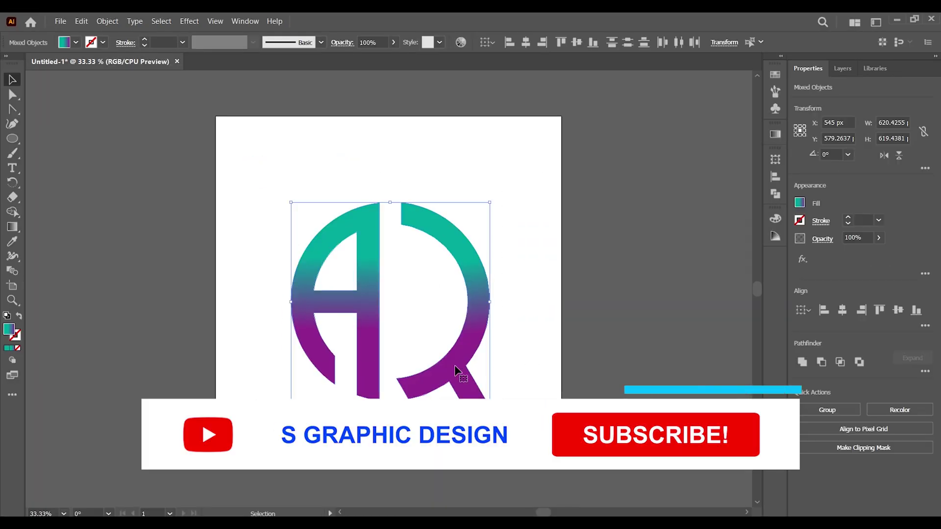
click(828, 410)
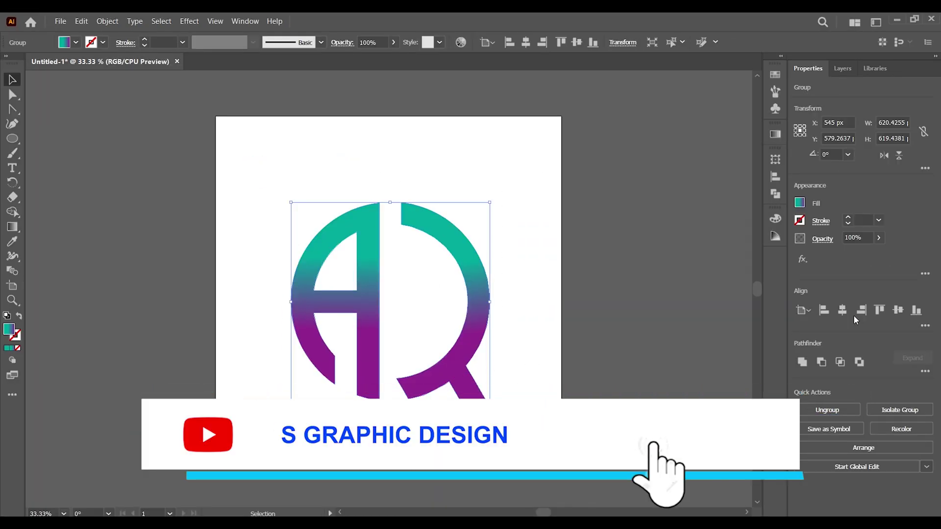
click(841, 309)
click(898, 310)
click(553, 387)
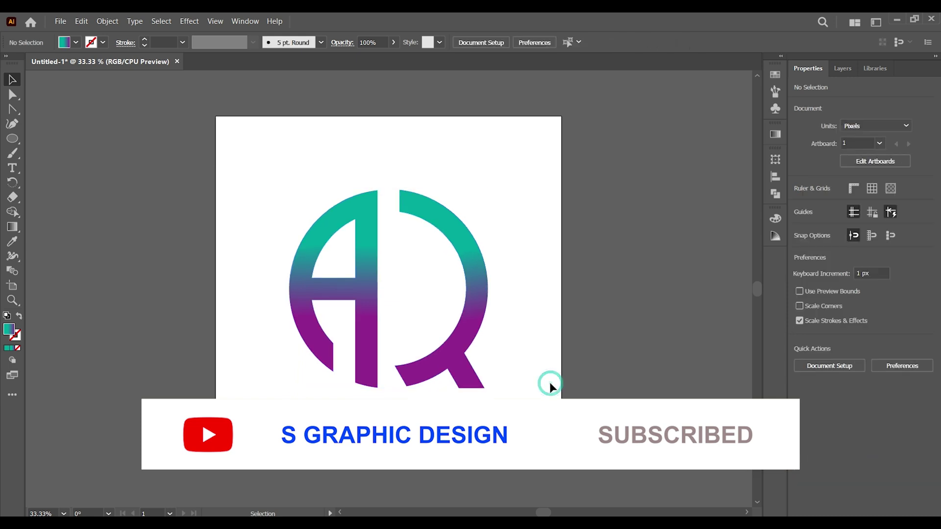